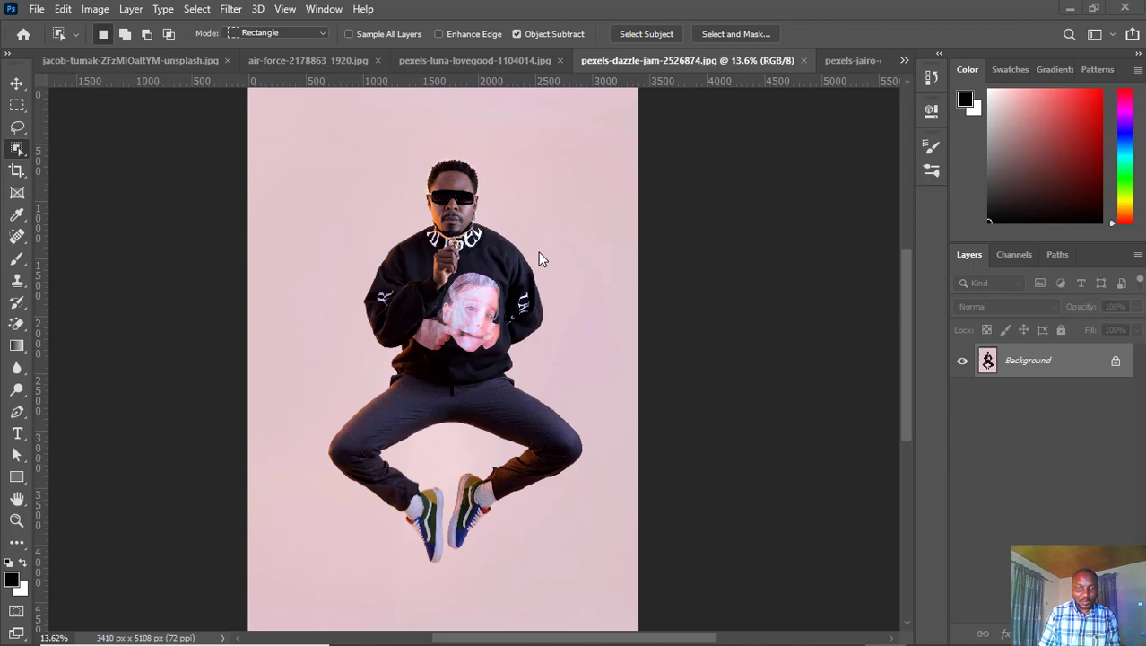
Step: Drag an Object Selection box around the jumping man
{"action": "scroll", "coordinate": [451, 183], "scroll_direction": "up", "scroll_amount": 2}
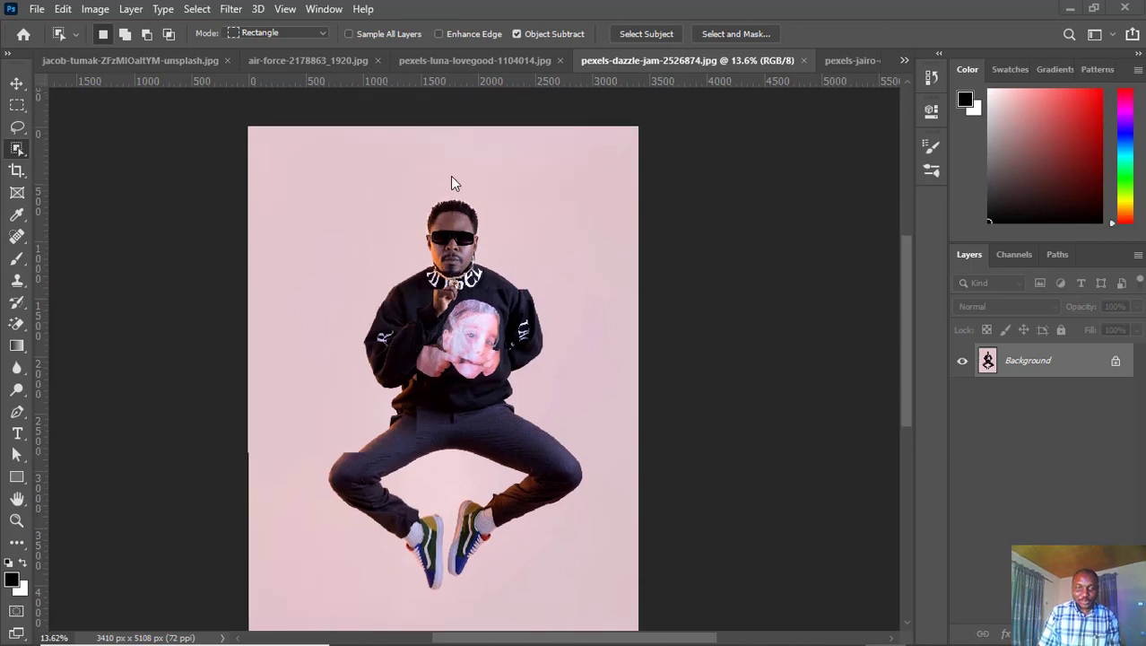
{"action": "scroll", "coordinate": [453, 189], "scroll_direction": "up", "scroll_amount": 1}
{"action": "scroll", "coordinate": [459, 215], "scroll_direction": "down", "scroll_amount": 3}
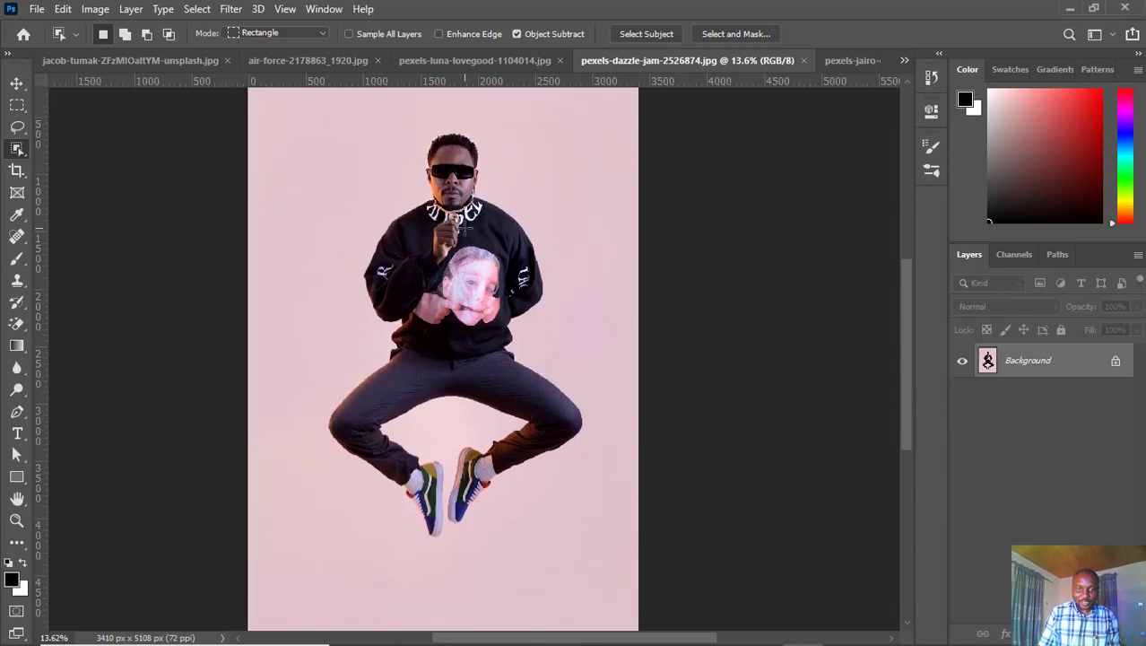
{"action": "scroll", "coordinate": [465, 227], "scroll_direction": "up", "scroll_amount": 1}
{"action": "scroll", "coordinate": [463, 223], "scroll_direction": "up", "scroll_amount": 2}
{"action": "scroll", "coordinate": [461, 217], "scroll_direction": "up", "scroll_amount": 2}
{"action": "scroll", "coordinate": [459, 212], "scroll_direction": "up", "scroll_amount": 2}
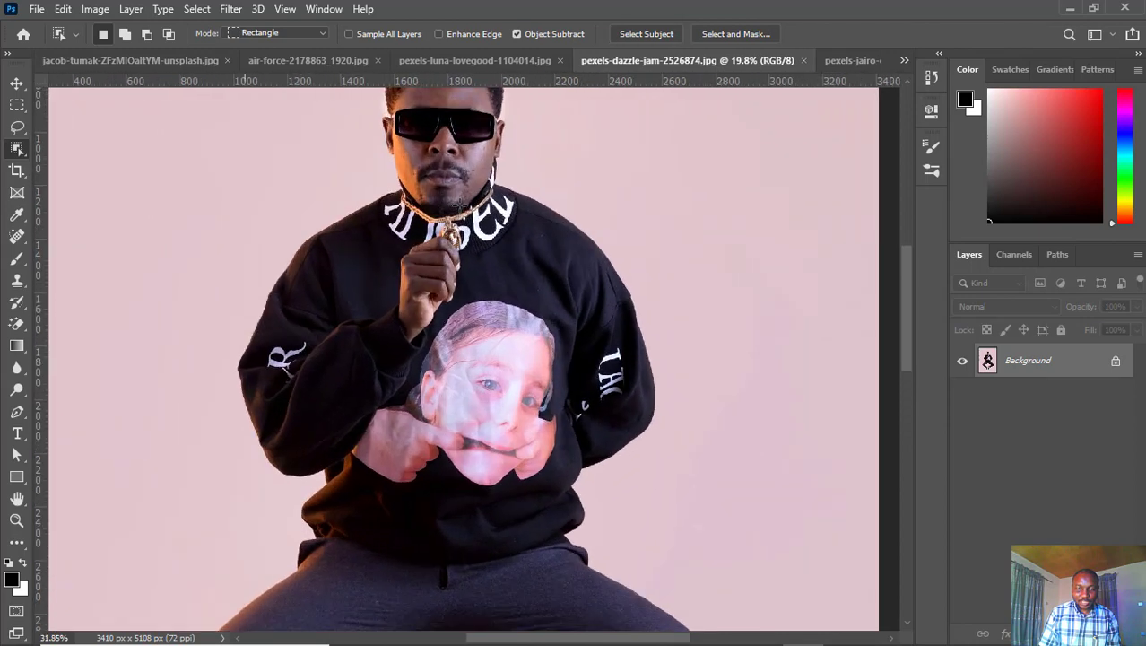
{"action": "scroll", "coordinate": [459, 212], "scroll_direction": "down", "scroll_amount": 2}
{"action": "scroll", "coordinate": [458, 206], "scroll_direction": "down", "scroll_amount": 2}
{"action": "scroll", "coordinate": [456, 203], "scroll_direction": "down", "scroll_amount": 2}
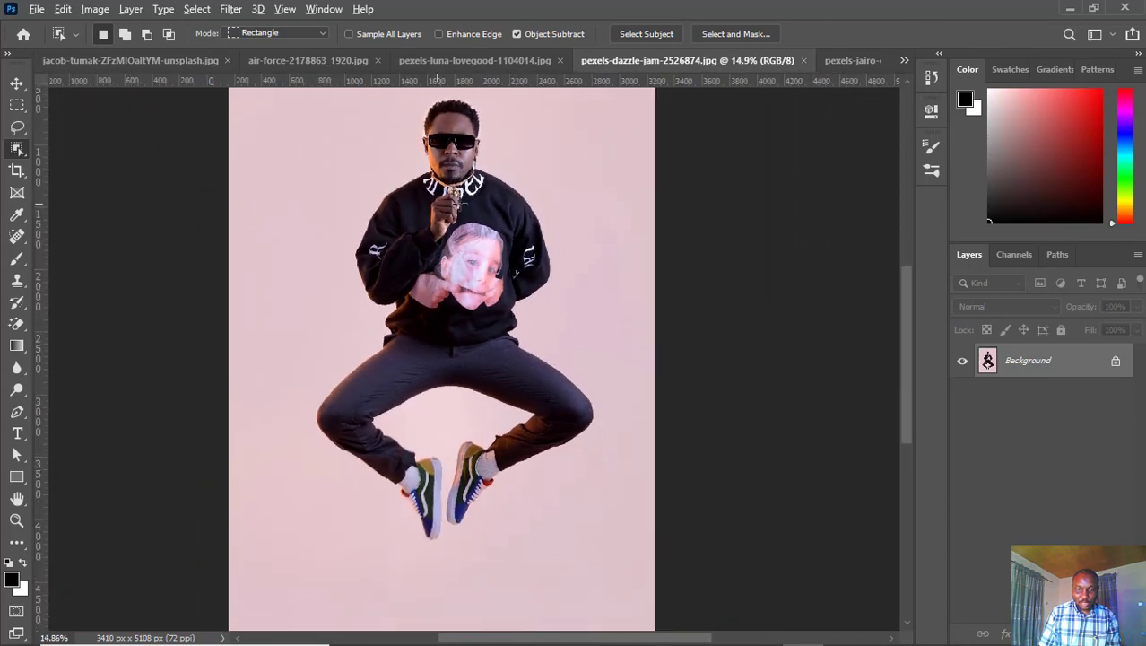
{"action": "scroll", "coordinate": [457, 203], "scroll_direction": "up", "scroll_amount": 2}
{"action": "scroll", "coordinate": [457, 204], "scroll_direction": "down", "scroll_amount": 1}
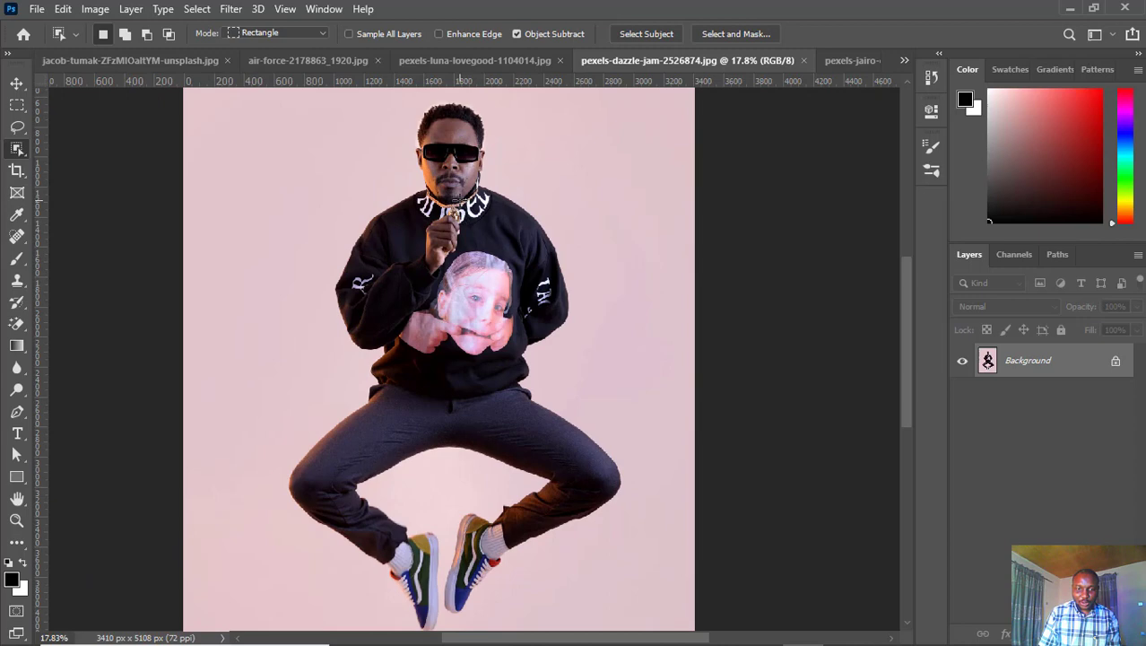
{"action": "scroll", "coordinate": [459, 201], "scroll_direction": "down", "scroll_amount": 1}
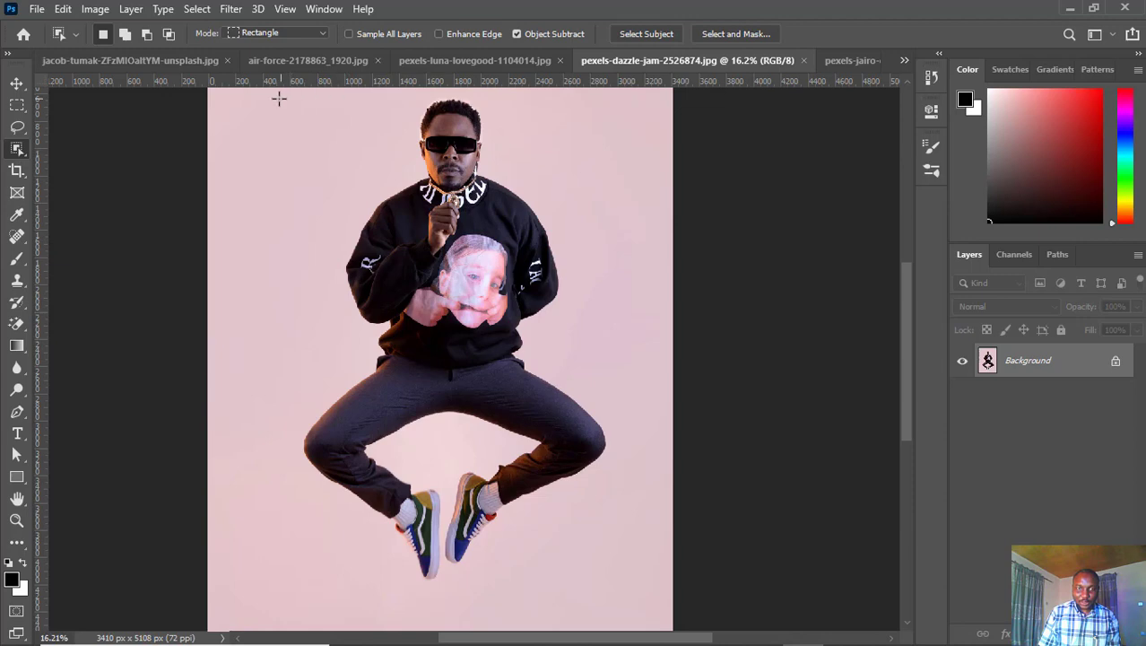
{"action": "mouse_move", "coordinate": [272, 97]}
{"action": "left_mouse_down"}
{"action": "mouse_move", "coordinate": [631, 578]}
{"action": "mouse_move", "coordinate": [625, 589]}
{"action": "left_mouse_up"}
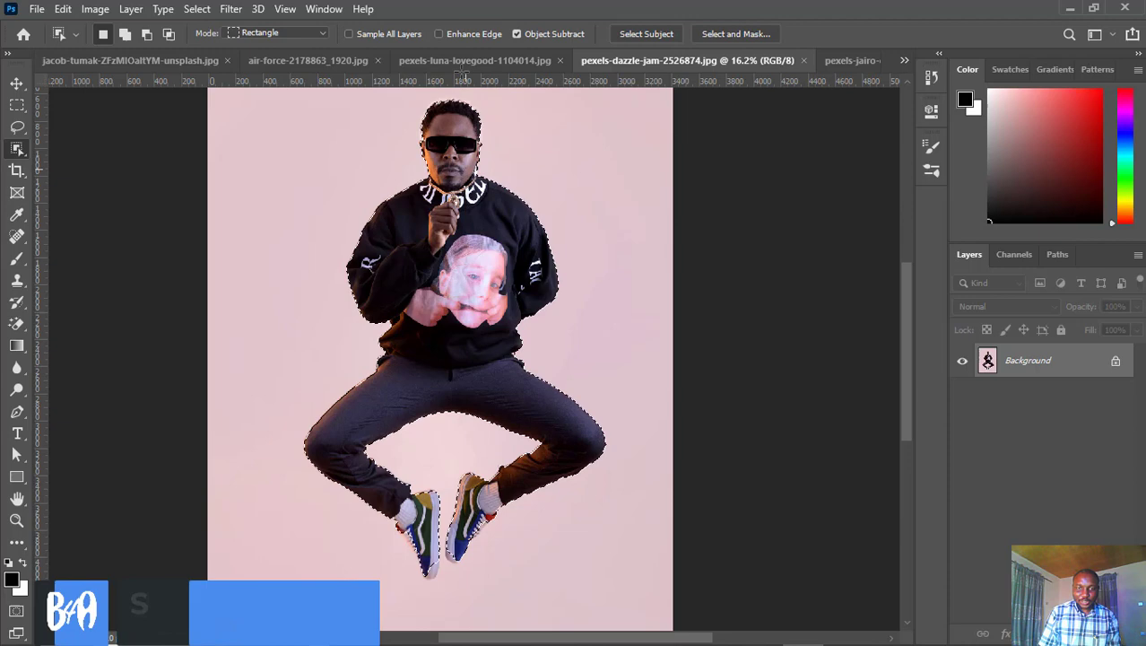
Step: Add the man's head to the selection
{"action": "scroll", "coordinate": [463, 128], "scroll_direction": "up", "scroll_amount": 5}
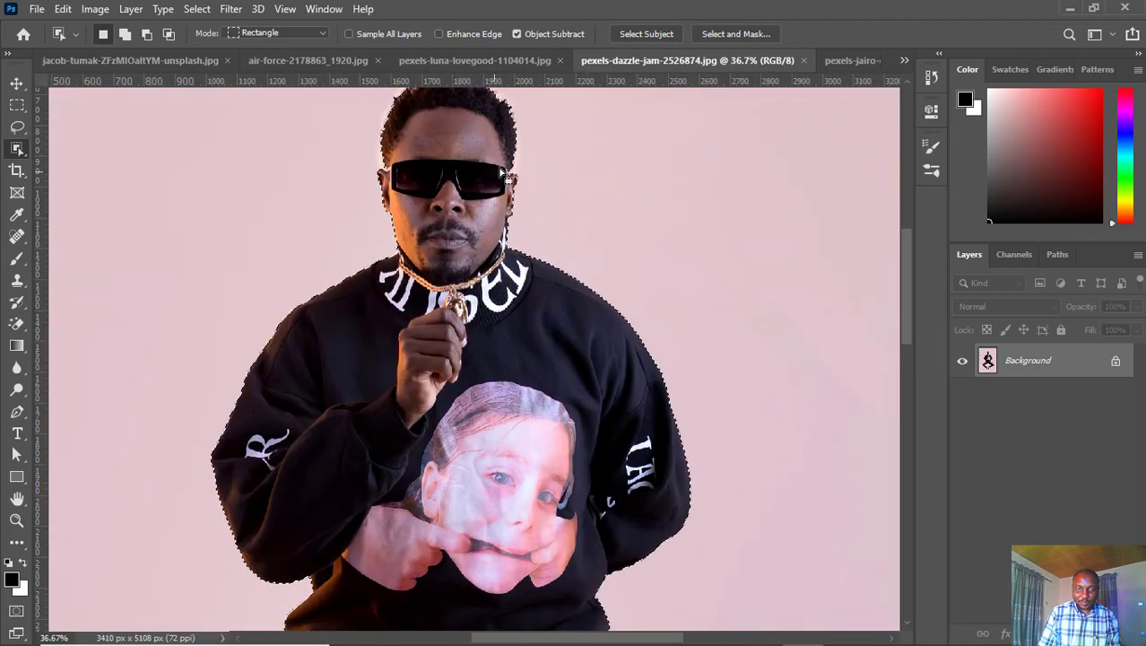
{"action": "scroll", "coordinate": [443, 278], "scroll_direction": "down", "scroll_amount": 1}
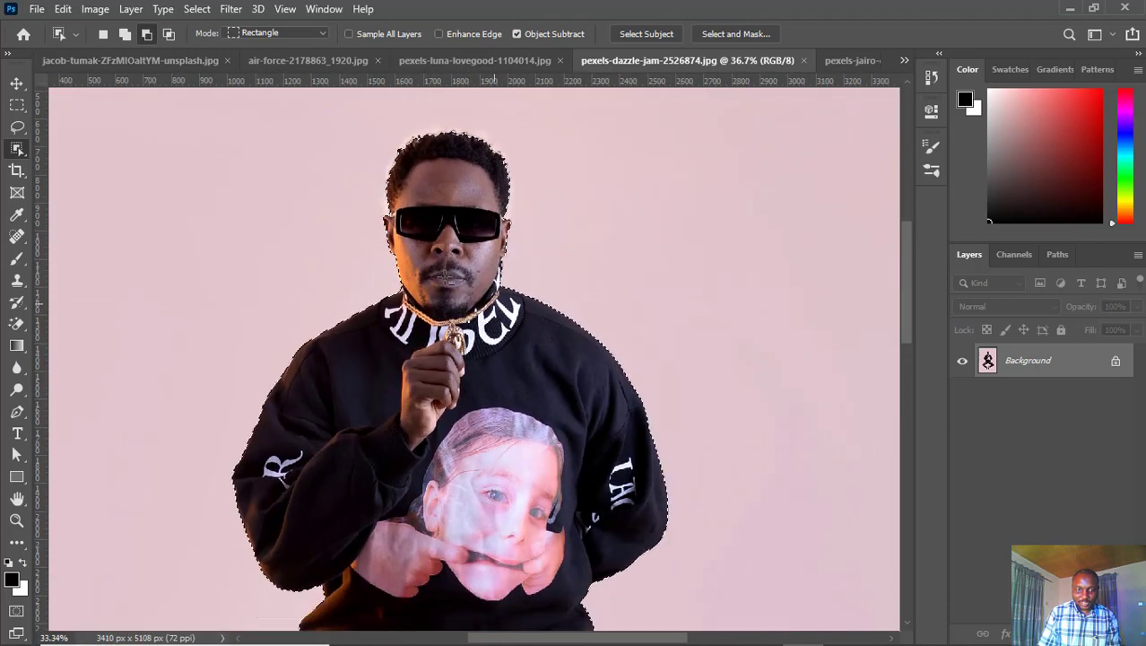
{"action": "scroll", "coordinate": [443, 278], "scroll_direction": "down", "scroll_amount": 4}
{"action": "scroll", "coordinate": [520, 438], "scroll_direction": "down", "scroll_amount": 2}
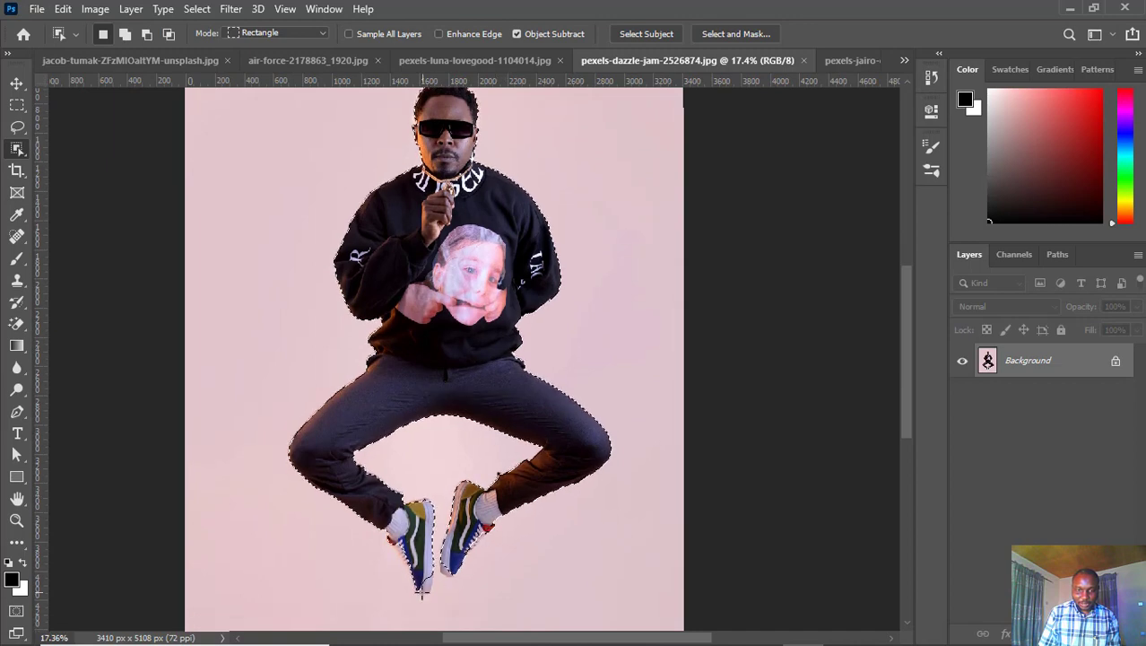
{"action": "scroll", "coordinate": [421, 588], "scroll_direction": "up", "scroll_amount": 3}
{"action": "scroll", "coordinate": [422, 538], "scroll_direction": "down", "scroll_amount": 1}
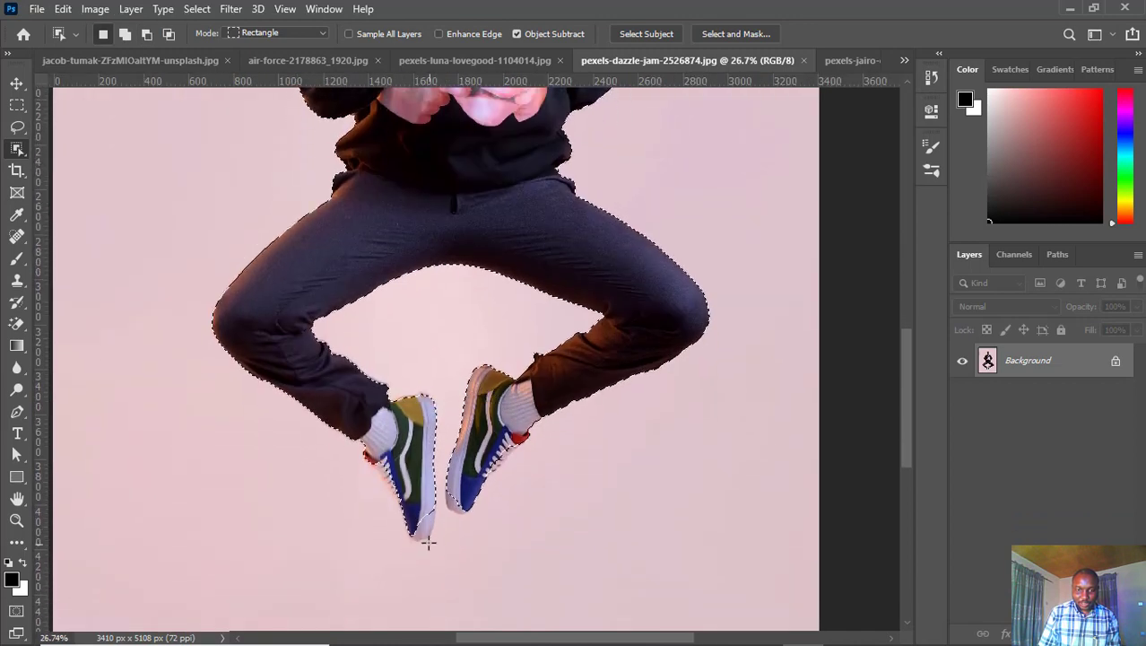
{"action": "scroll", "coordinate": [449, 484], "scroll_direction": "down", "scroll_amount": 2}
{"action": "scroll", "coordinate": [481, 283], "scroll_direction": "up", "scroll_amount": 2}
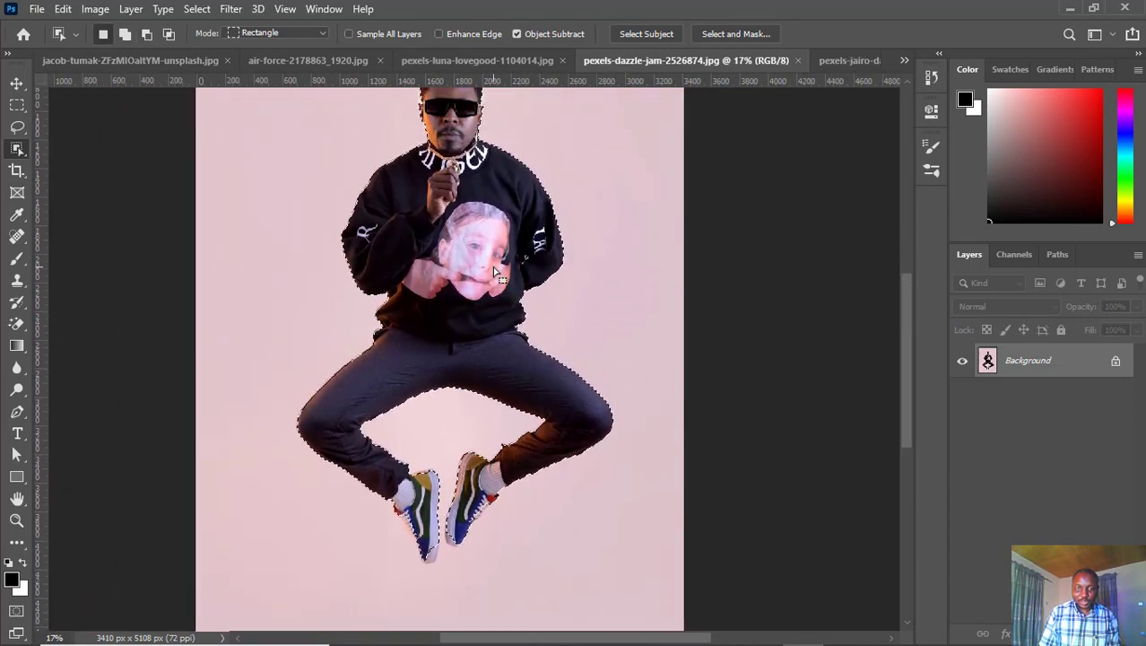
{"action": "left_click", "coordinate": [481, 283]}
{"action": "scroll", "coordinate": [482, 283], "scroll_direction": "up", "scroll_amount": 1}
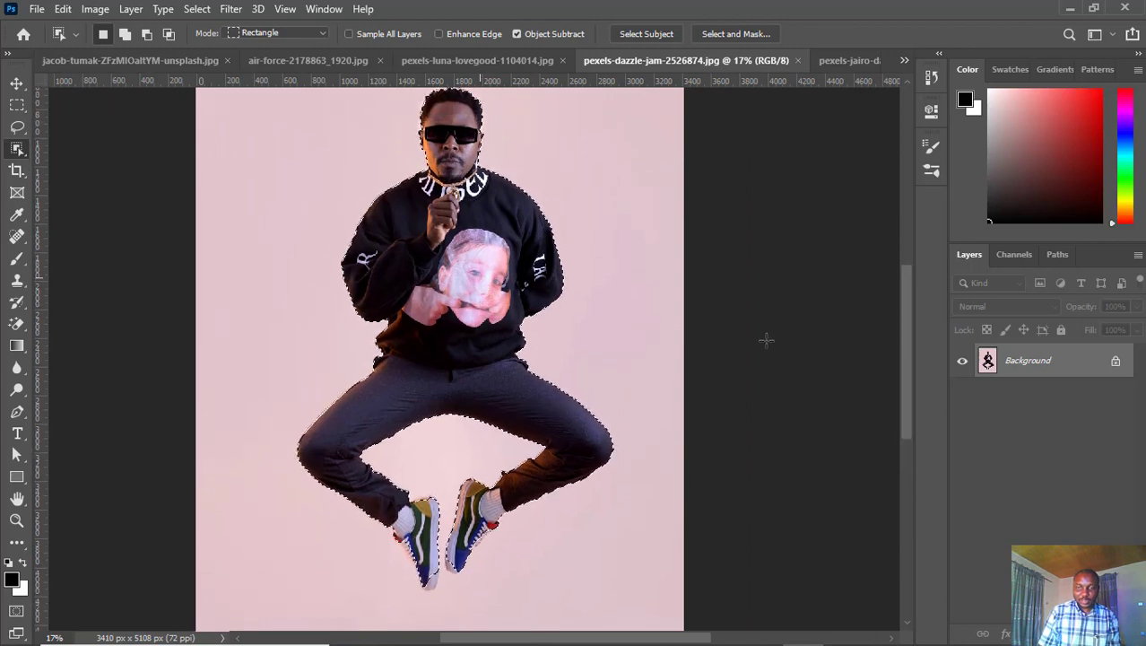
Step: Unlock the Background into Layer 0 and add a layer mask from the man's selection
{"action": "left_click", "coordinate": [1115, 361]}
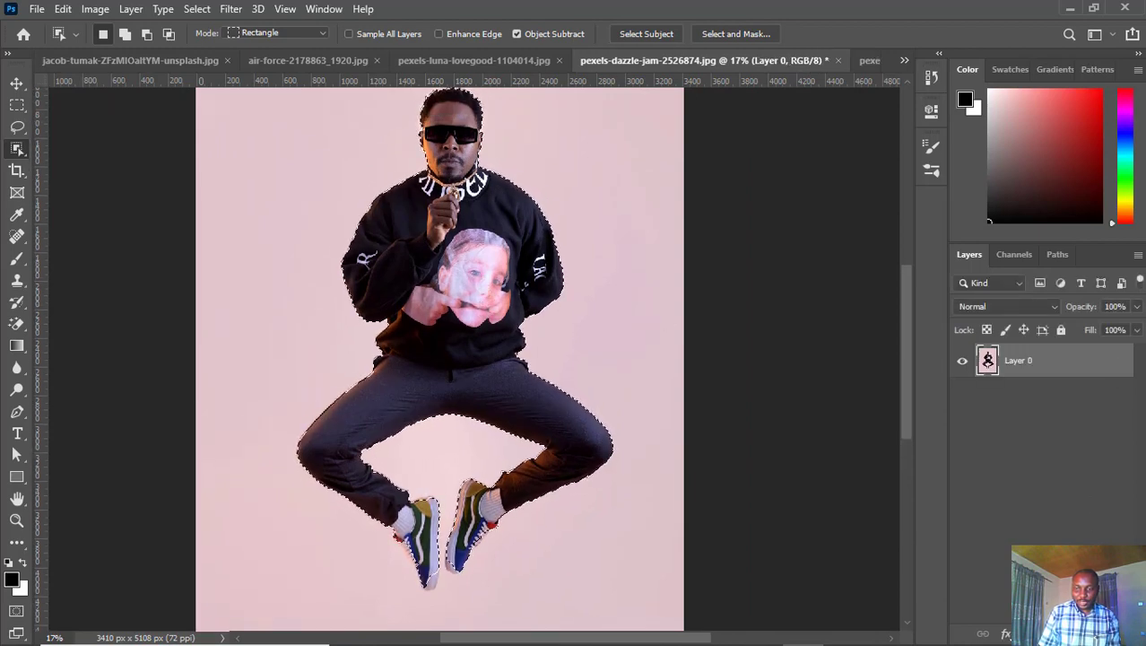
{"action": "left_click", "coordinate": [1026, 633]}
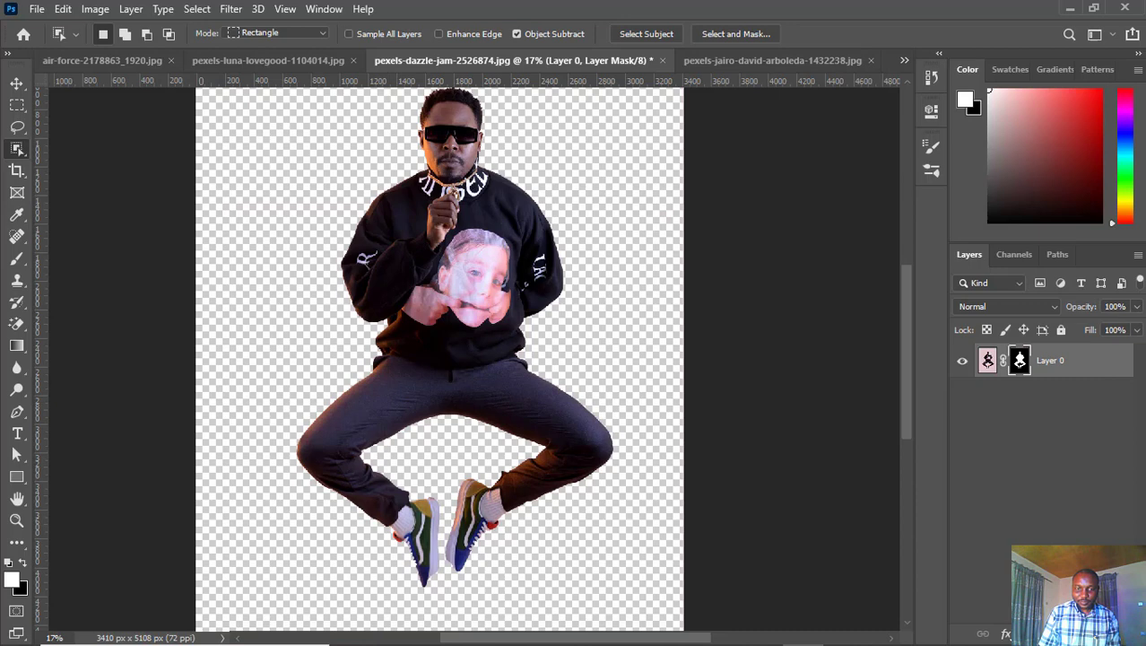
{"action": "scroll", "coordinate": [463, 581], "scroll_direction": "up", "scroll_amount": 3}
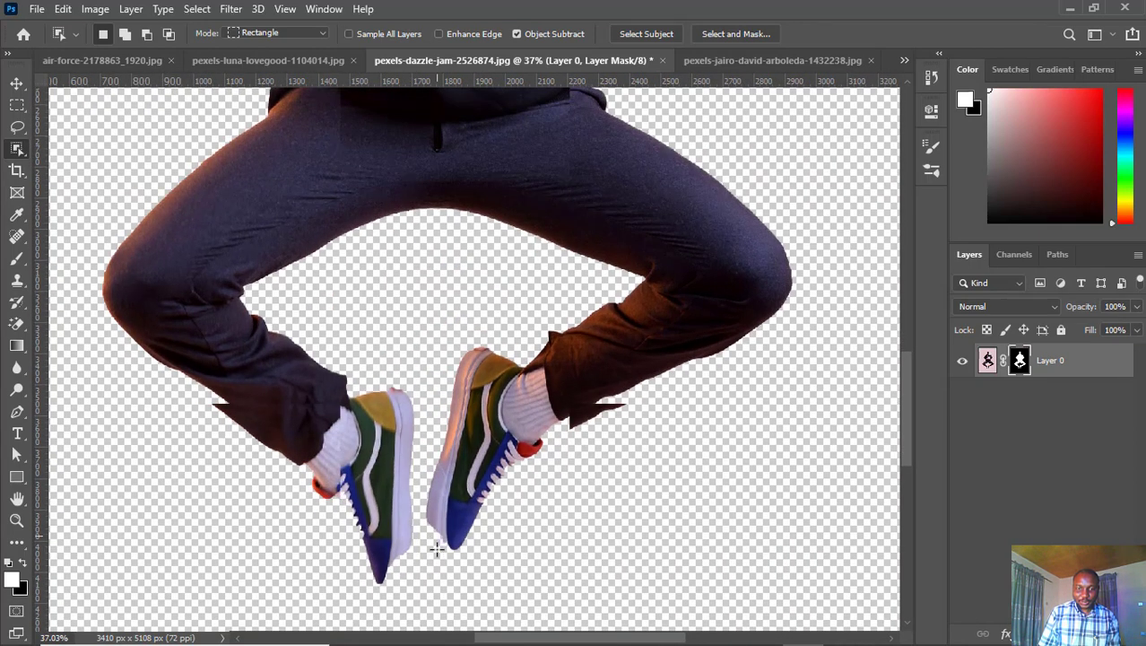
{"action": "scroll", "coordinate": [359, 538], "scroll_direction": "down", "scroll_amount": 3}
{"action": "scroll", "coordinate": [361, 516], "scroll_direction": "up", "scroll_amount": 1}
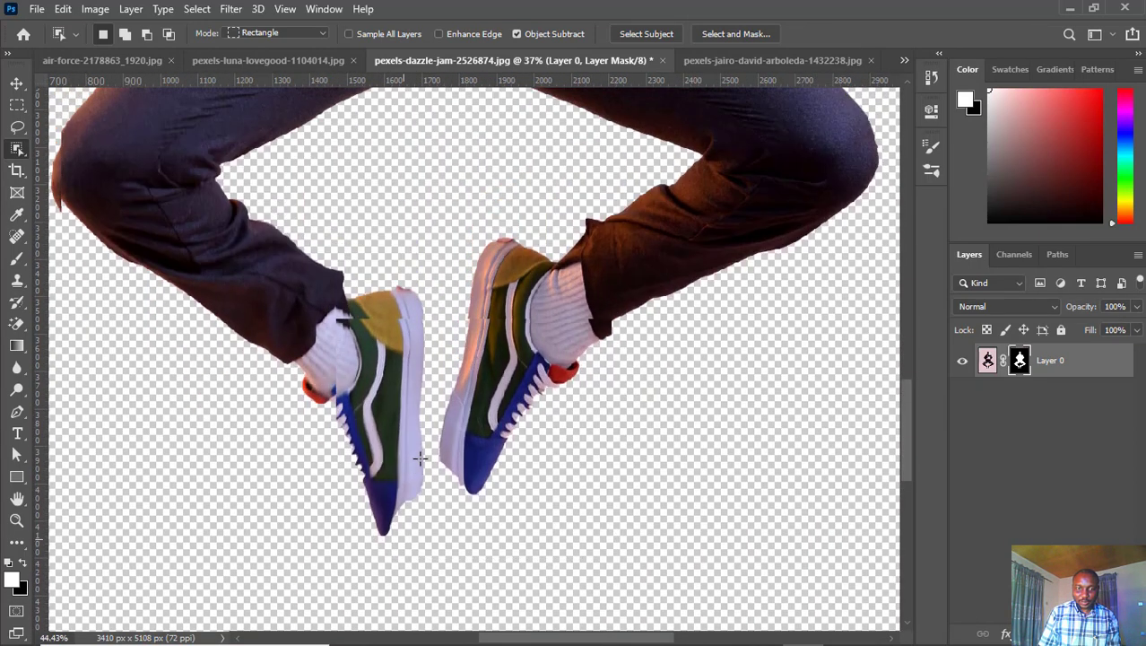
{"action": "scroll", "coordinate": [403, 482], "scroll_direction": "up", "scroll_amount": 3}
{"action": "scroll", "coordinate": [422, 537], "scroll_direction": "down", "scroll_amount": 1}
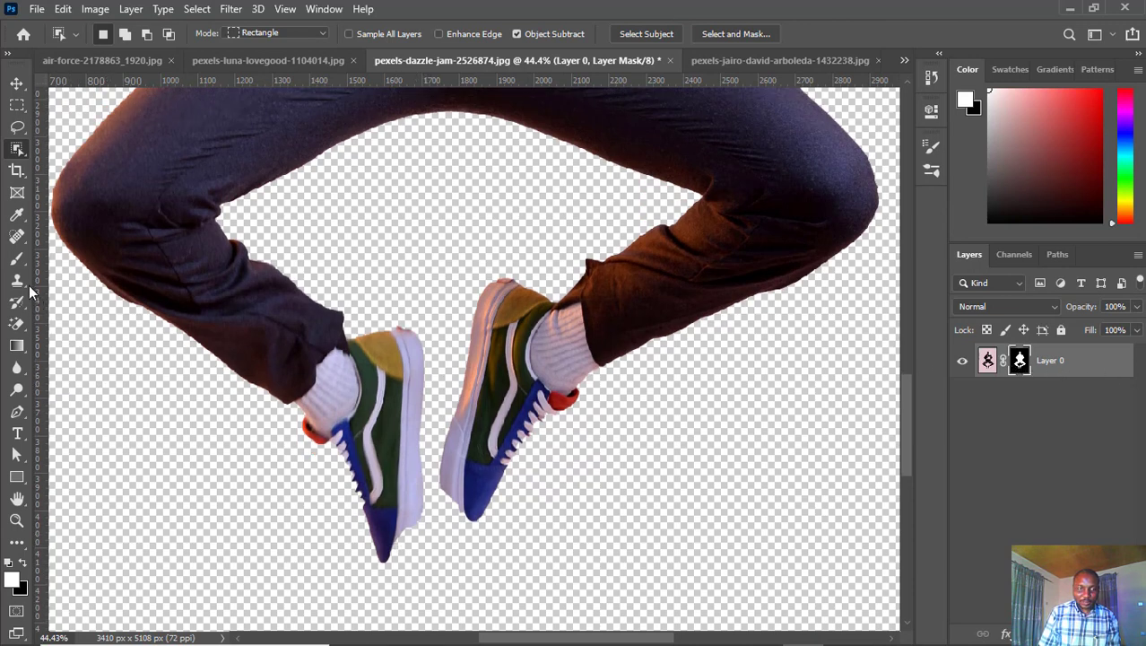
Step: Switch to the Brush tool and zoom in on the left shoe
{"action": "left_click", "coordinate": [16, 258]}
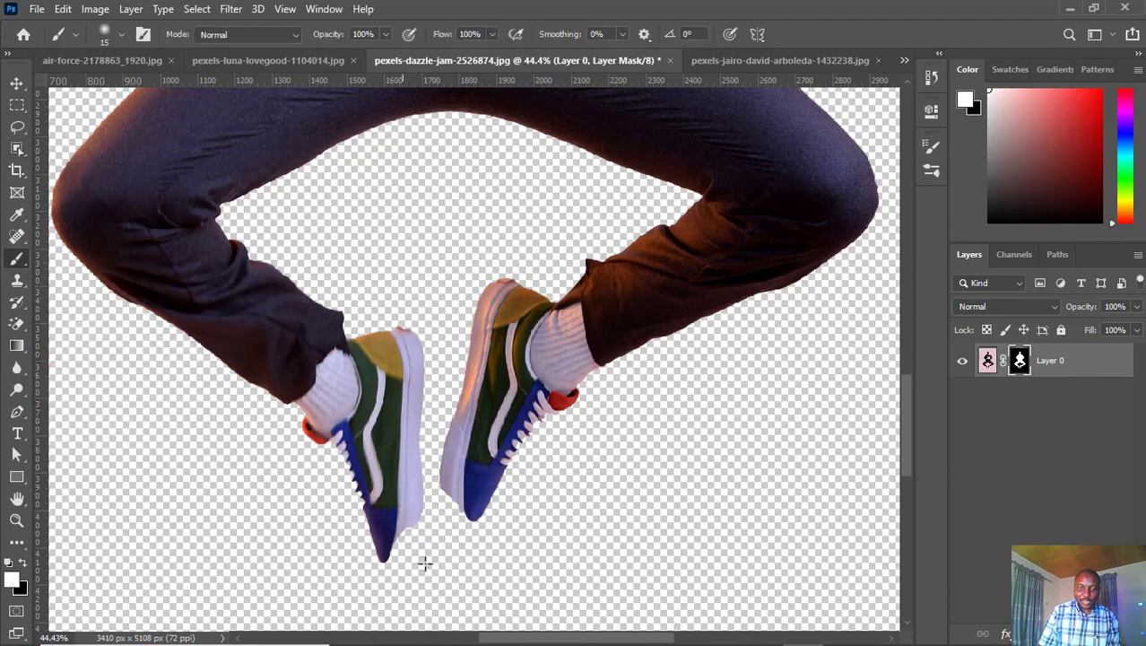
{"action": "scroll", "coordinate": [426, 504], "scroll_direction": "up", "scroll_amount": 1}
{"action": "scroll", "coordinate": [423, 511], "scroll_direction": "up", "scroll_amount": 2}
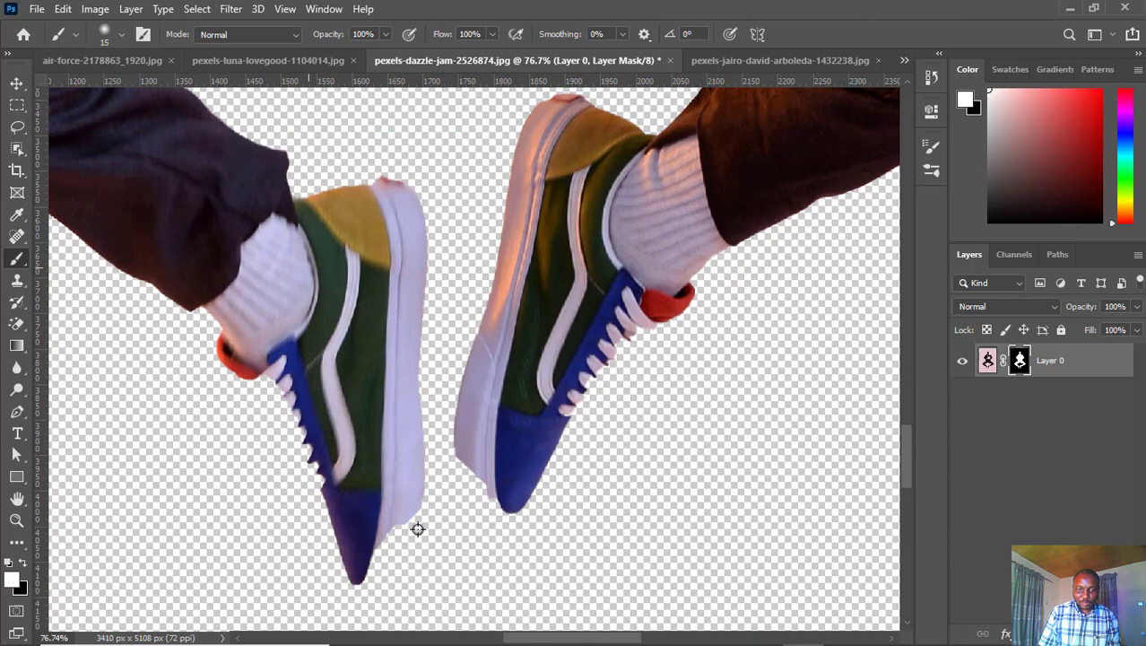
{"action": "scroll", "coordinate": [421, 515], "scroll_direction": "up", "scroll_amount": 1}
{"action": "scroll", "coordinate": [417, 521], "scroll_direction": "up", "scroll_amount": 1}
{"action": "scroll", "coordinate": [421, 495], "scroll_direction": "down", "scroll_amount": 1}
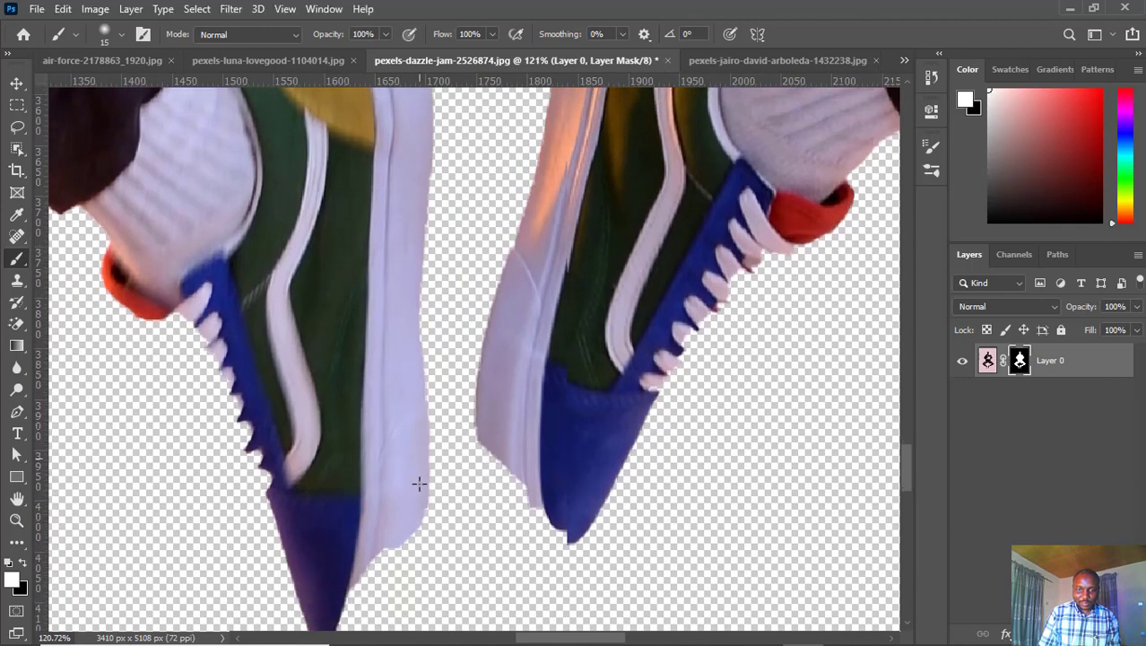
{"action": "scroll", "coordinate": [421, 482], "scroll_direction": "down", "scroll_amount": 1}
{"action": "scroll", "coordinate": [445, 441], "scroll_direction": "down", "scroll_amount": 1}
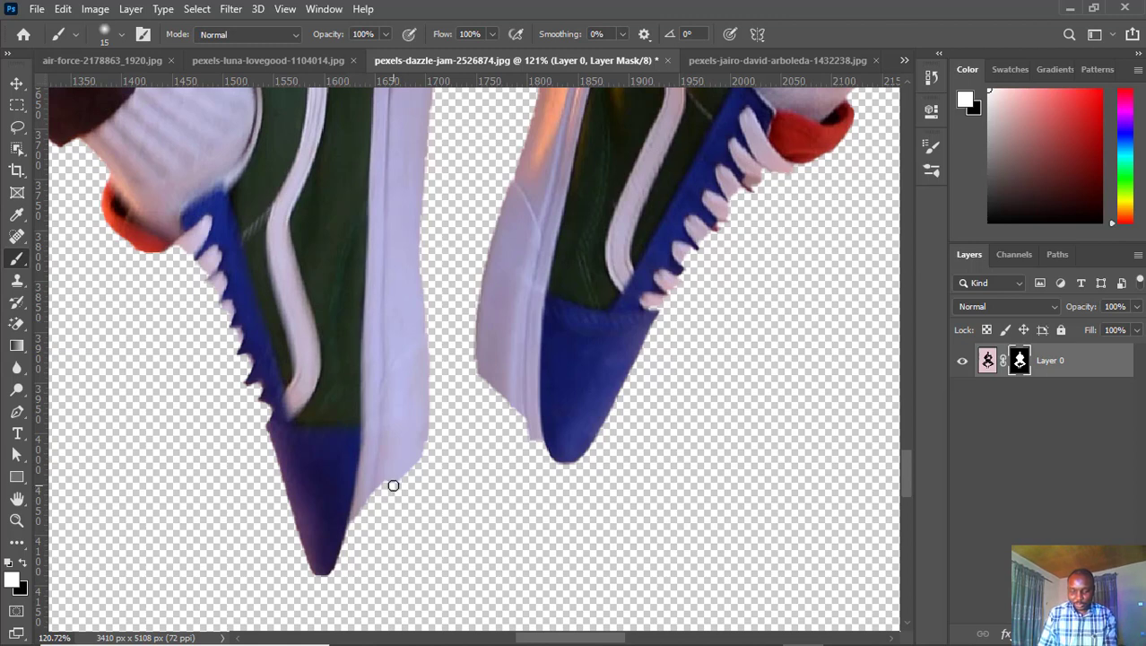
Step: Resize the brush and paint white on the mask over the left shoe's sole tip
{"action": "key", "text": "bracketright"}
{"action": "key", "text": "bracketright"}
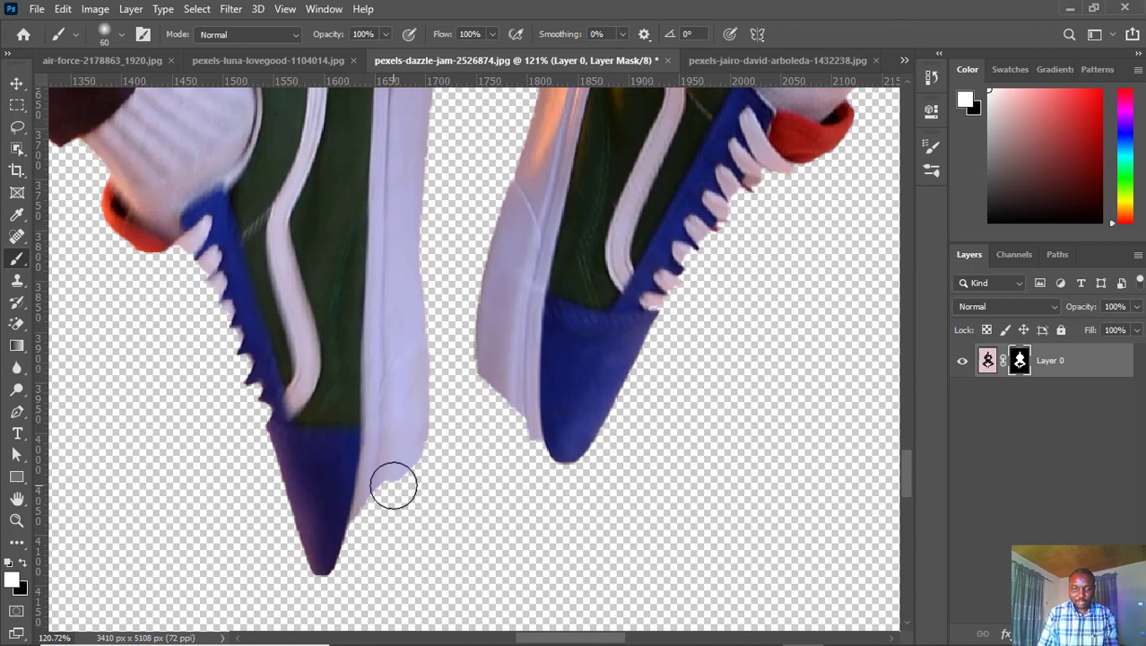
{"action": "key", "text": "bracketright"}
{"action": "key", "text": "bracketright"}
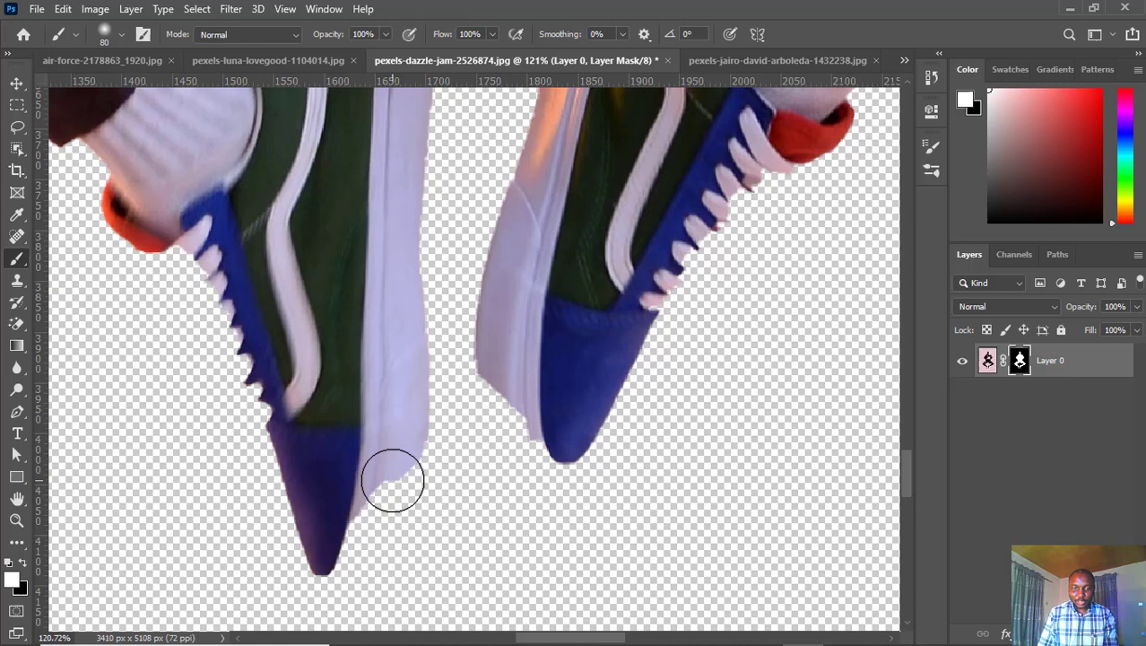
{"action": "key", "text": "bracketright"}
{"action": "key", "text": "bracketright"}
{"action": "key", "text": "bracketright"}
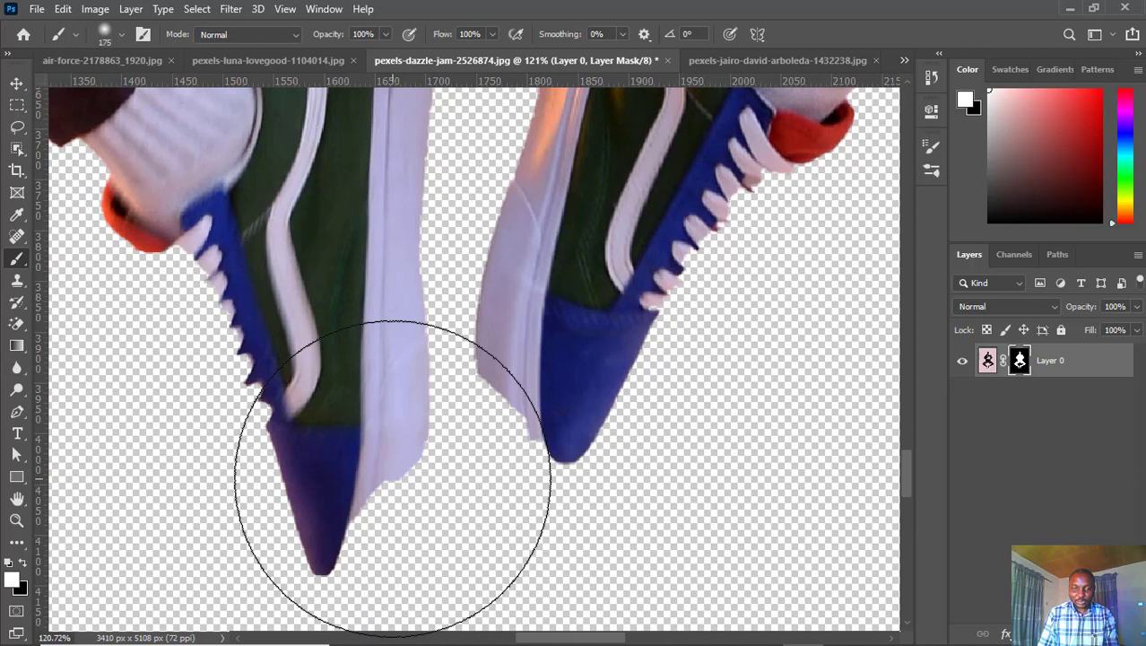
{"action": "key", "text": "bracketleft"}
{"action": "key", "text": "bracketleft"}
{"action": "key", "text": "bracketleft"}
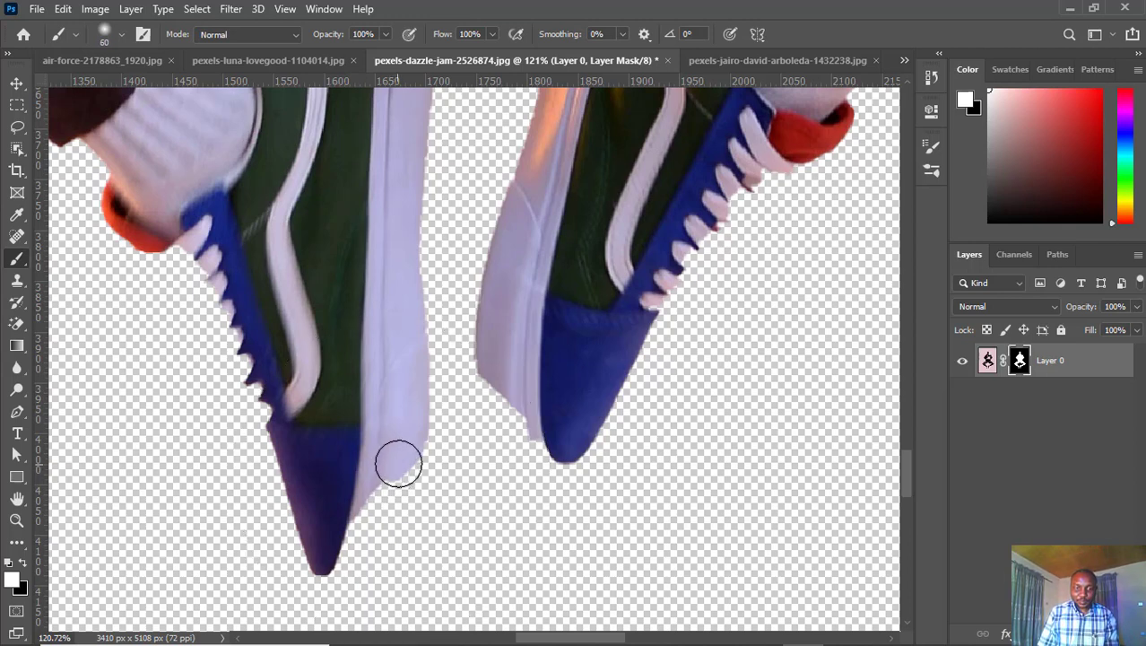
{"action": "mouse_move", "coordinate": [401, 463]}
{"action": "left_mouse_down"}
{"action": "mouse_move", "coordinate": [401, 505]}
{"action": "mouse_move", "coordinate": [402, 418]}
{"action": "mouse_move", "coordinate": [356, 559]}
{"action": "mouse_move", "coordinate": [379, 523]}
{"action": "mouse_move", "coordinate": [332, 585]}
{"action": "left_mouse_up"}
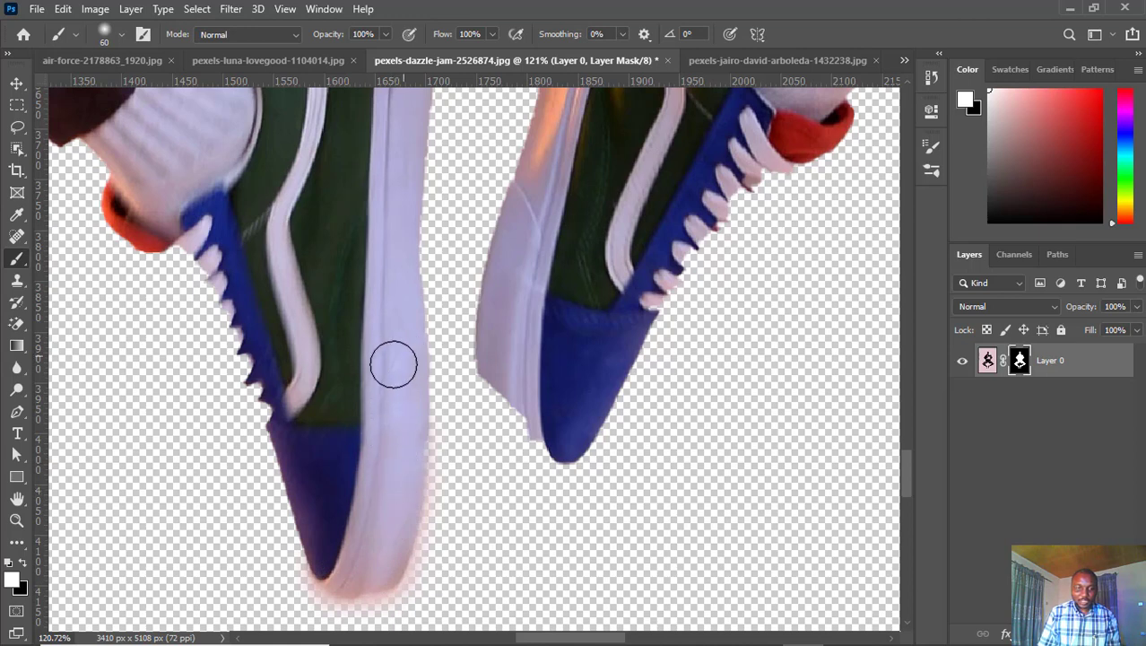
Step: Touch up the left shoe's mask in black and white, restoring its sole, toe and lace tips
{"action": "left_click", "coordinate": [24, 563]}
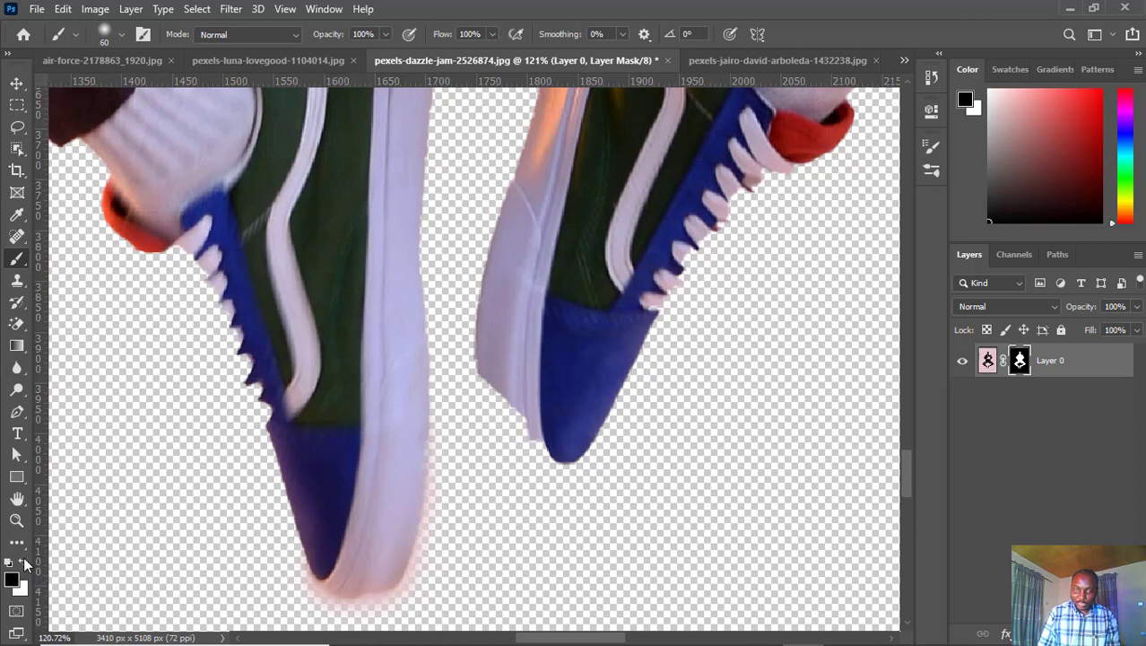
{"action": "mouse_move", "coordinate": [378, 506]}
{"action": "left_mouse_down"}
{"action": "mouse_move", "coordinate": [359, 588]}
{"action": "mouse_move", "coordinate": [391, 574]}
{"action": "left_mouse_up"}
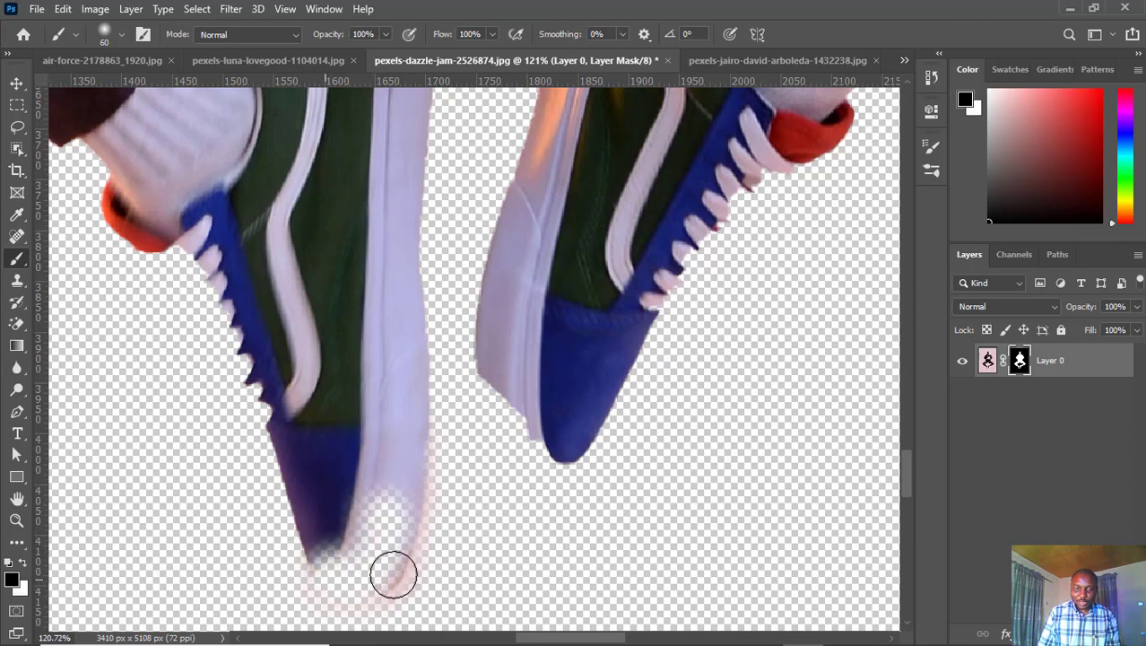
{"action": "left_click", "coordinate": [23, 563]}
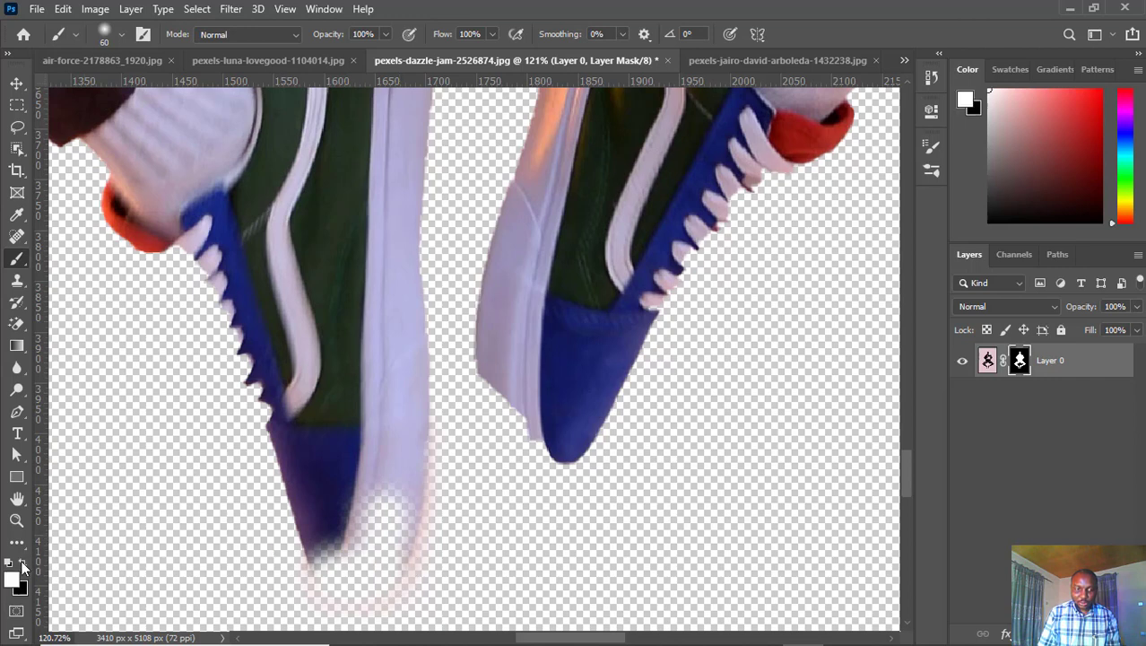
{"action": "mouse_move", "coordinate": [405, 463]}
{"action": "left_mouse_down"}
{"action": "mouse_move", "coordinate": [363, 500]}
{"action": "mouse_move", "coordinate": [366, 579]}
{"action": "mouse_move", "coordinate": [307, 538]}
{"action": "mouse_move", "coordinate": [320, 530]}
{"action": "left_mouse_up"}
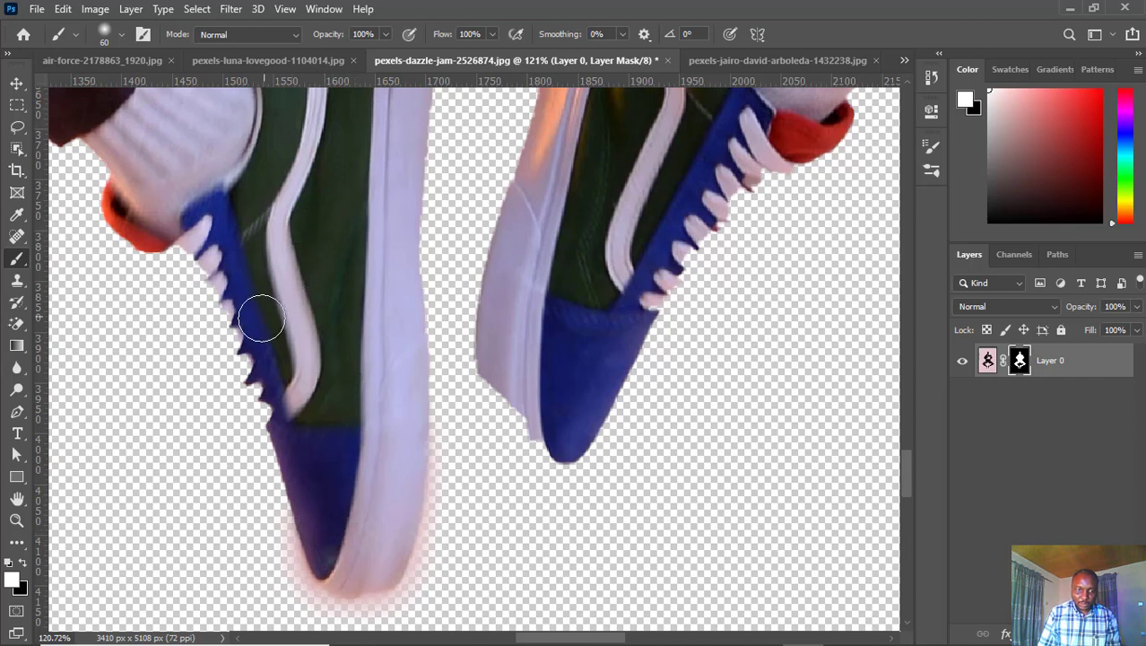
{"action": "mouse_move", "coordinate": [267, 356]}
{"action": "left_mouse_down"}
{"action": "mouse_move", "coordinate": [256, 320]}
{"action": "mouse_move", "coordinate": [285, 384]}
{"action": "left_mouse_up"}
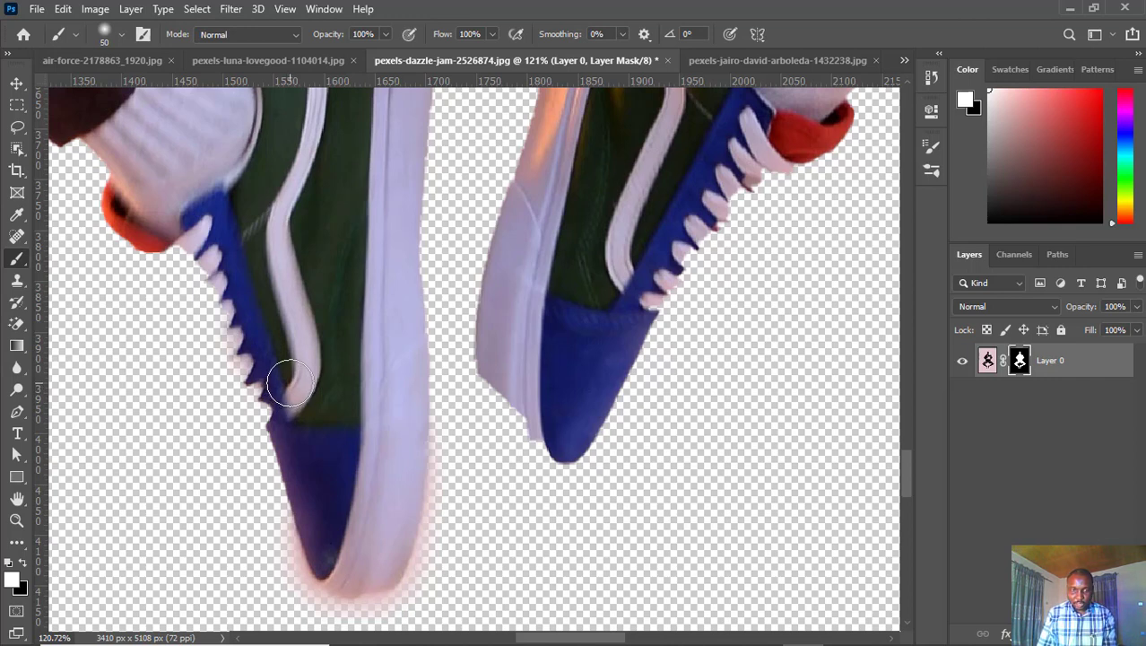
{"action": "key", "text": "bracketleft"}
{"action": "key", "text": "bracketleft"}
{"action": "key", "text": "bracketleft"}
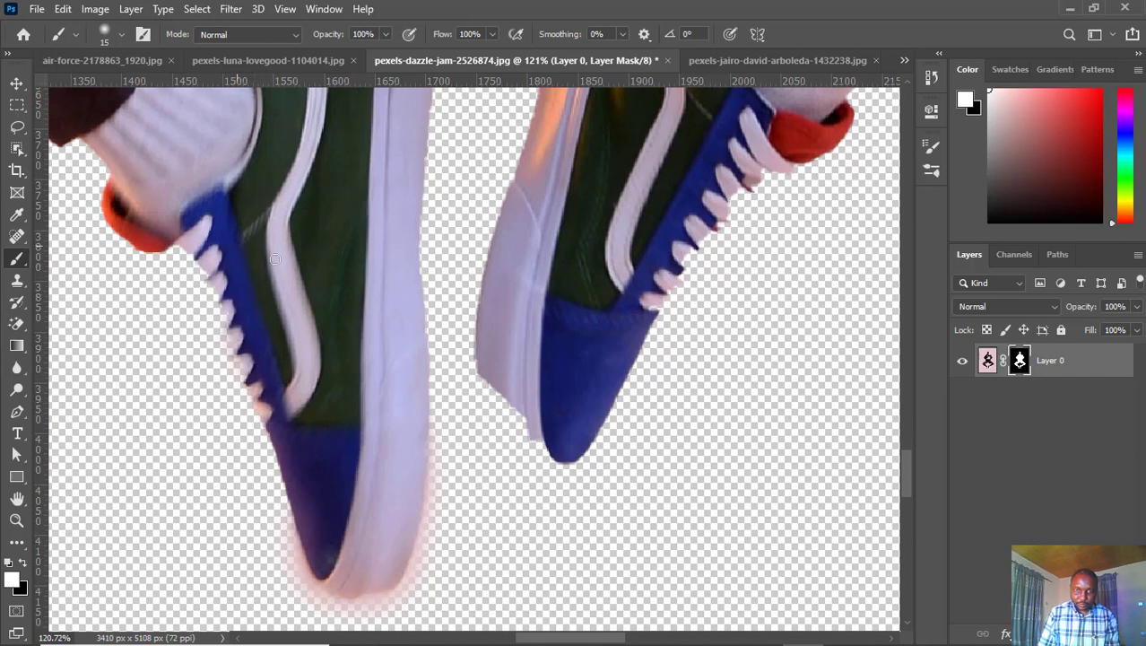
{"action": "key", "text": "bracketright"}
{"action": "key", "text": "bracketright"}
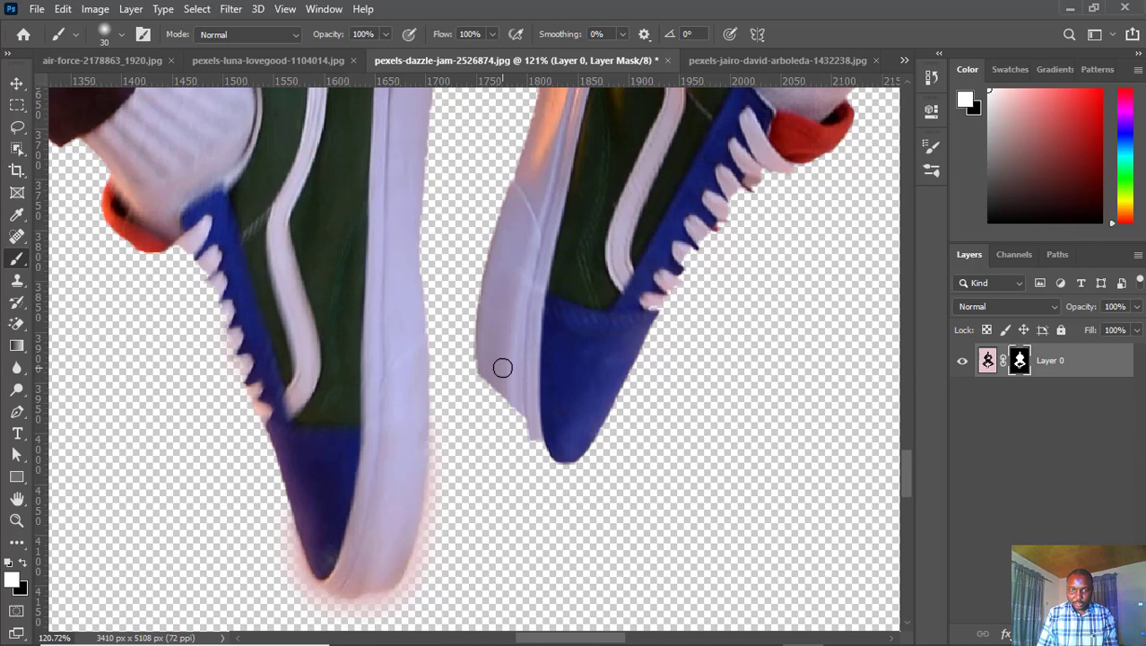
Step: Enlarge the brush to 45 px and paint white along the right shoe's sole on the mask
{"action": "key", "text": "bracketright"}
{"action": "key", "text": "bracketright"}
{"action": "key", "text": "bracketright"}
{"action": "key", "text": "bracketright"}
{"action": "mouse_move", "coordinate": [504, 367]}
{"action": "left_mouse_down"}
{"action": "mouse_move", "coordinate": [525, 371]}
{"action": "mouse_move", "coordinate": [496, 412]}
{"action": "mouse_move", "coordinate": [514, 447]}
{"action": "mouse_move", "coordinate": [565, 439]}
{"action": "mouse_move", "coordinate": [543, 462]}
{"action": "mouse_move", "coordinate": [496, 452]}
{"action": "mouse_move", "coordinate": [521, 461]}
{"action": "mouse_move", "coordinate": [526, 451]}
{"action": "mouse_move", "coordinate": [524, 359]}
{"action": "mouse_move", "coordinate": [514, 479]}
{"action": "mouse_move", "coordinate": [528, 487]}
{"action": "mouse_move", "coordinate": [508, 494]}
{"action": "left_mouse_up"}
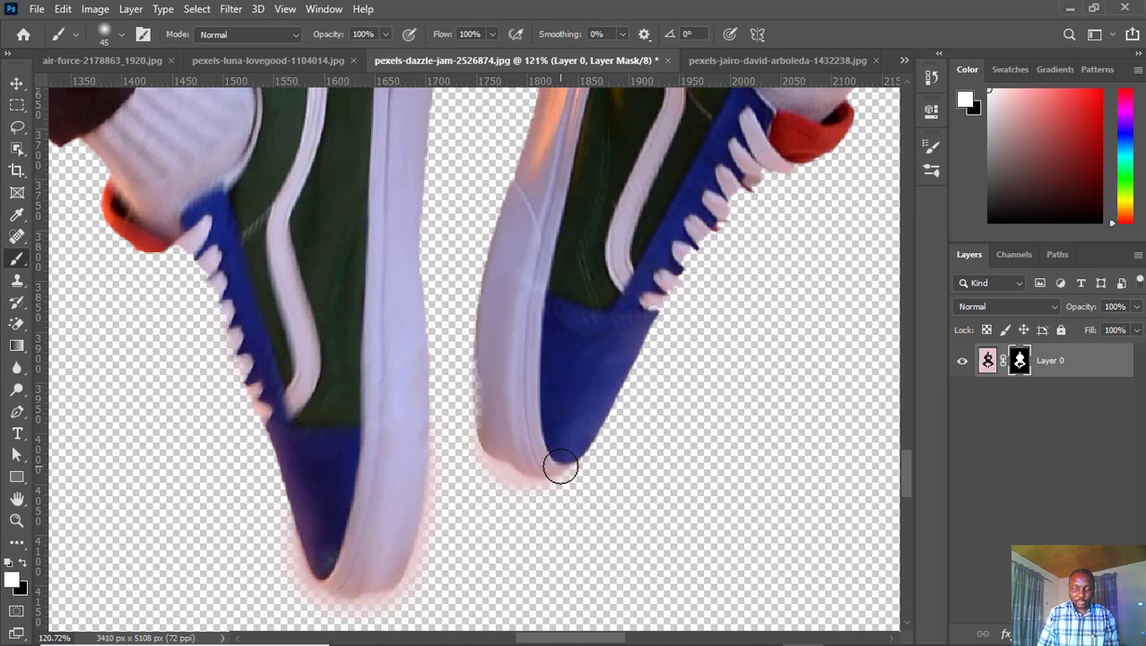
{"action": "key", "text": "x"}
{"action": "key", "text": "x"}
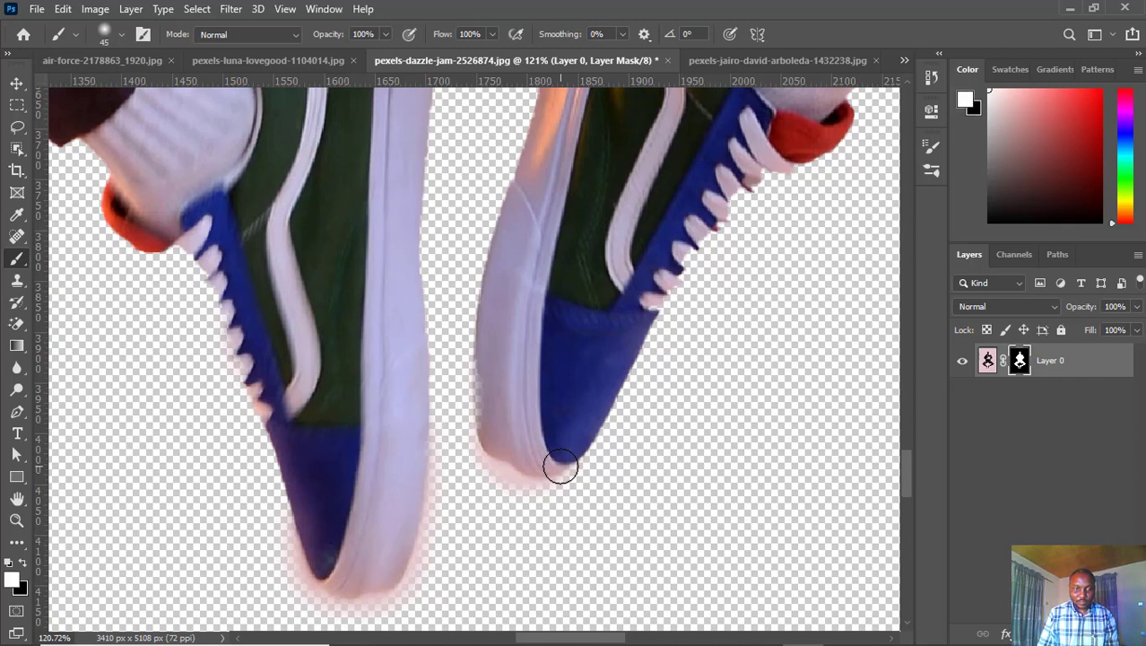
{"action": "key", "text": "x"}
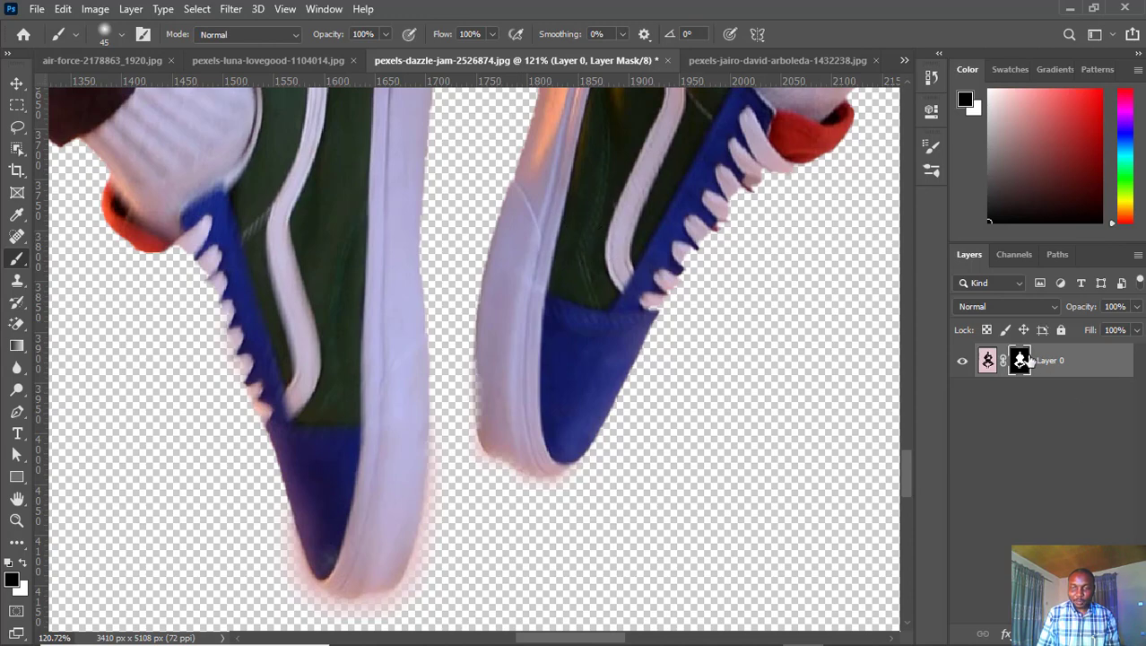
Step: Zoom out from 121% to about 16% to view the whole cut-out figure
{"action": "scroll", "coordinate": [507, 359], "scroll_direction": "down", "scroll_amount": 1}
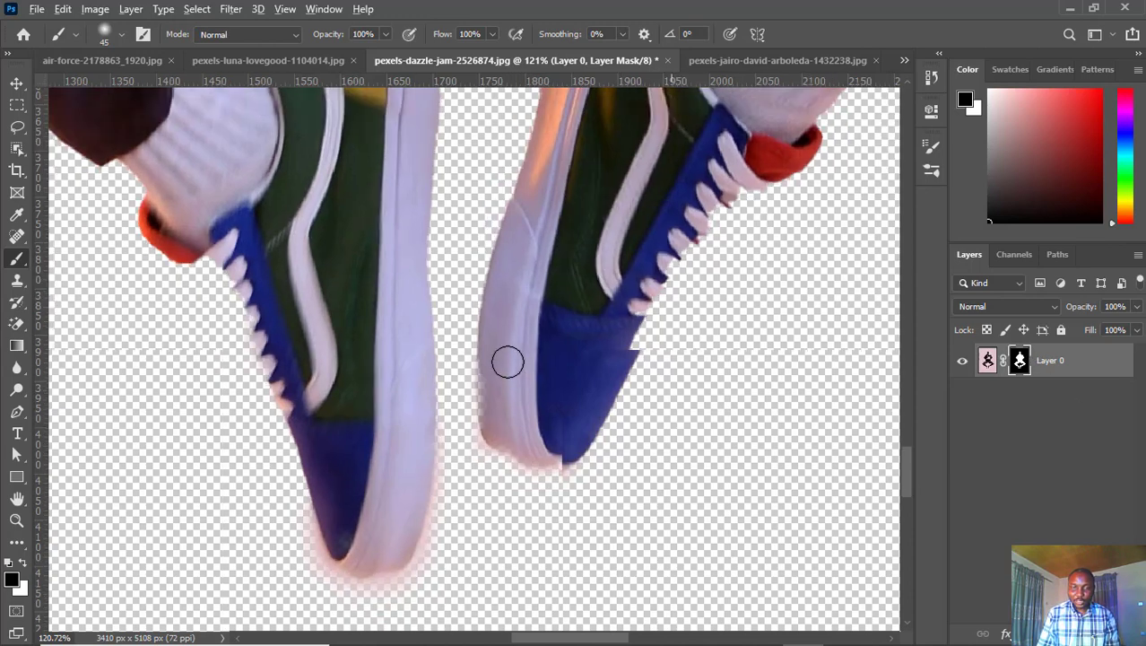
{"action": "scroll", "coordinate": [507, 360], "scroll_direction": "down", "scroll_amount": 3}
{"action": "scroll", "coordinate": [511, 359], "scroll_direction": "down", "scroll_amount": 1}
{"action": "scroll", "coordinate": [525, 356], "scroll_direction": "down", "scroll_amount": 1}
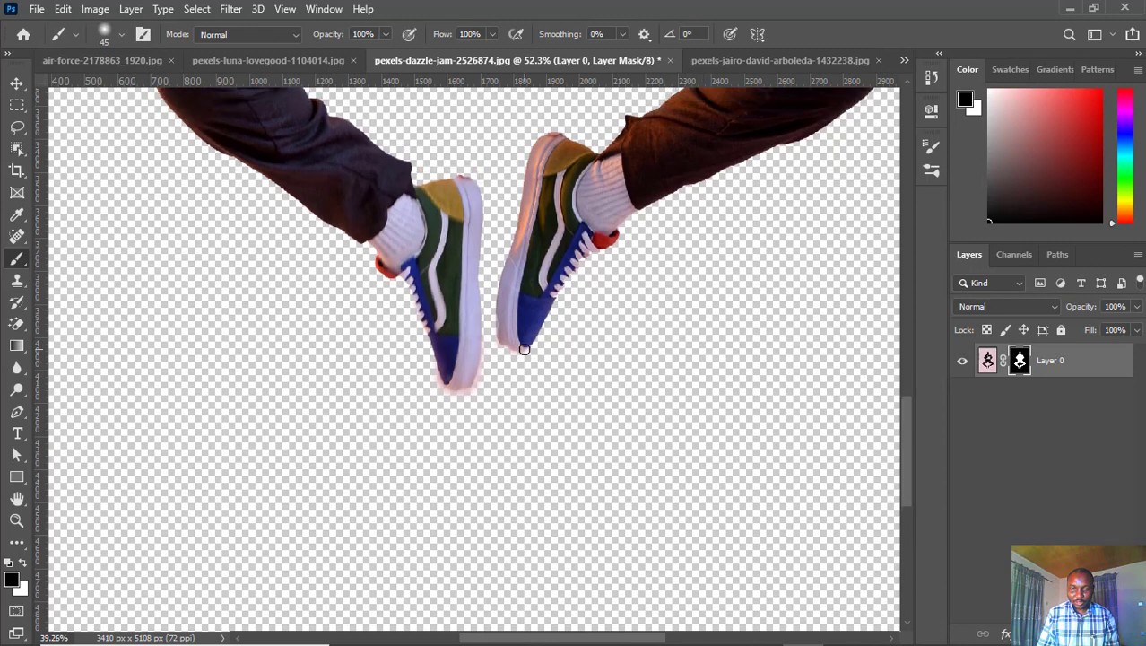
{"action": "scroll", "coordinate": [530, 355], "scroll_direction": "down", "scroll_amount": 2}
{"action": "scroll", "coordinate": [531, 344], "scroll_direction": "down", "scroll_amount": 1}
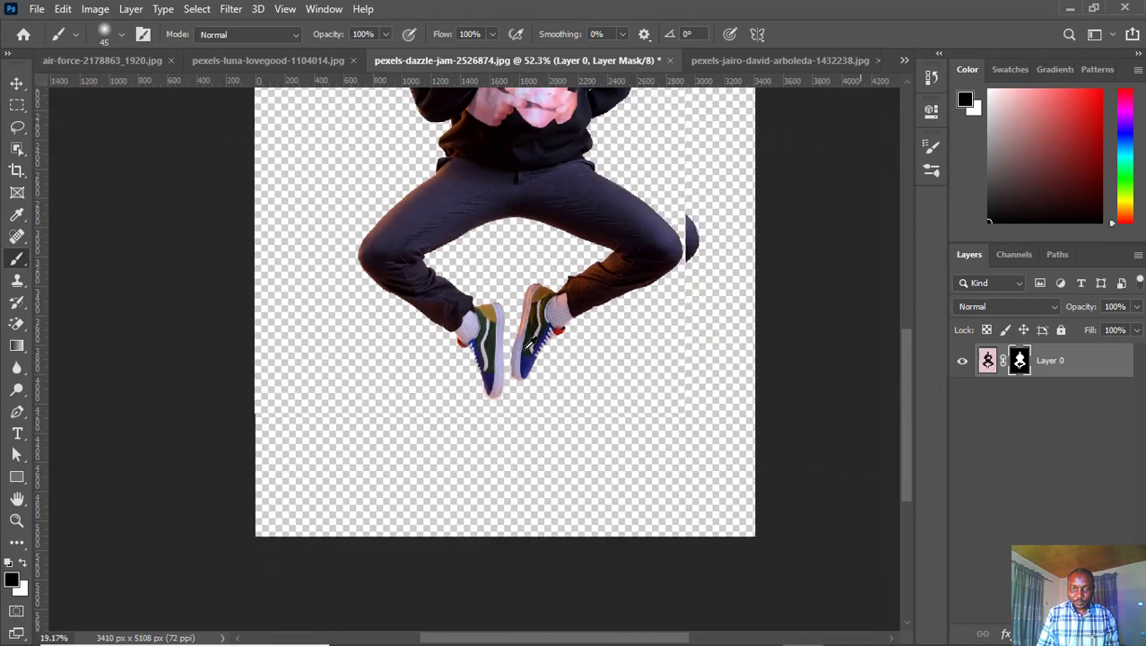
{"action": "scroll", "coordinate": [530, 344], "scroll_direction": "down", "scroll_amount": 1}
{"action": "scroll", "coordinate": [606, 331], "scroll_direction": "up", "scroll_amount": 2}
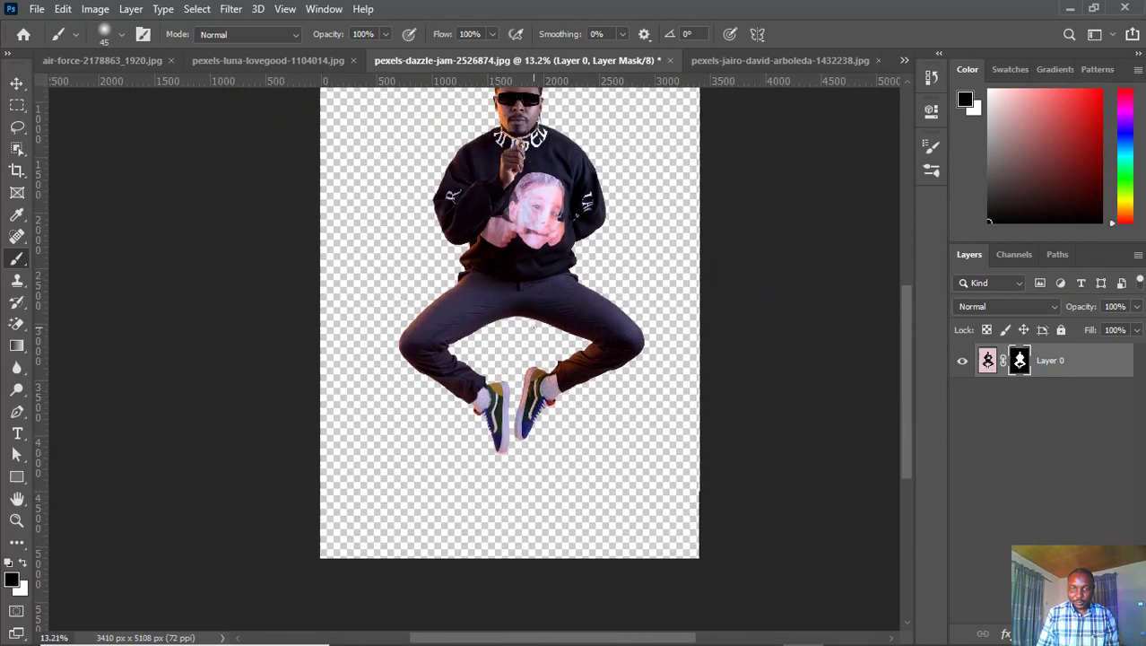
{"action": "scroll", "coordinate": [532, 329], "scroll_direction": "up", "scroll_amount": 2}
{"action": "scroll", "coordinate": [588, 193], "scroll_direction": "up", "scroll_amount": 1}
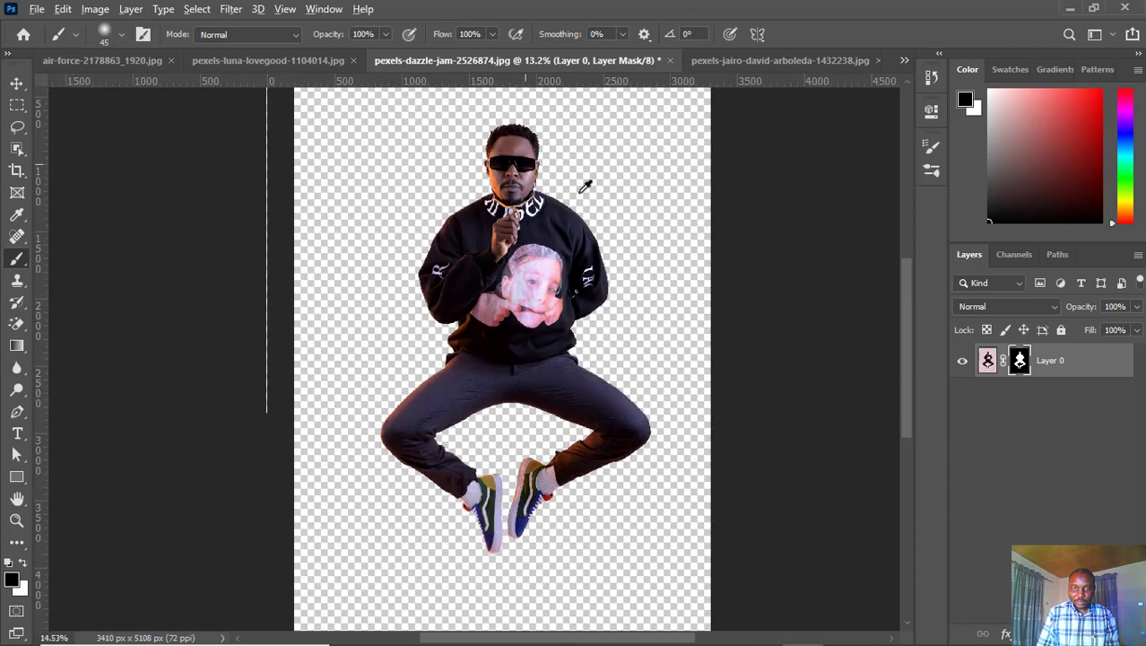
{"action": "scroll", "coordinate": [402, 167], "scroll_direction": "up", "scroll_amount": 1}
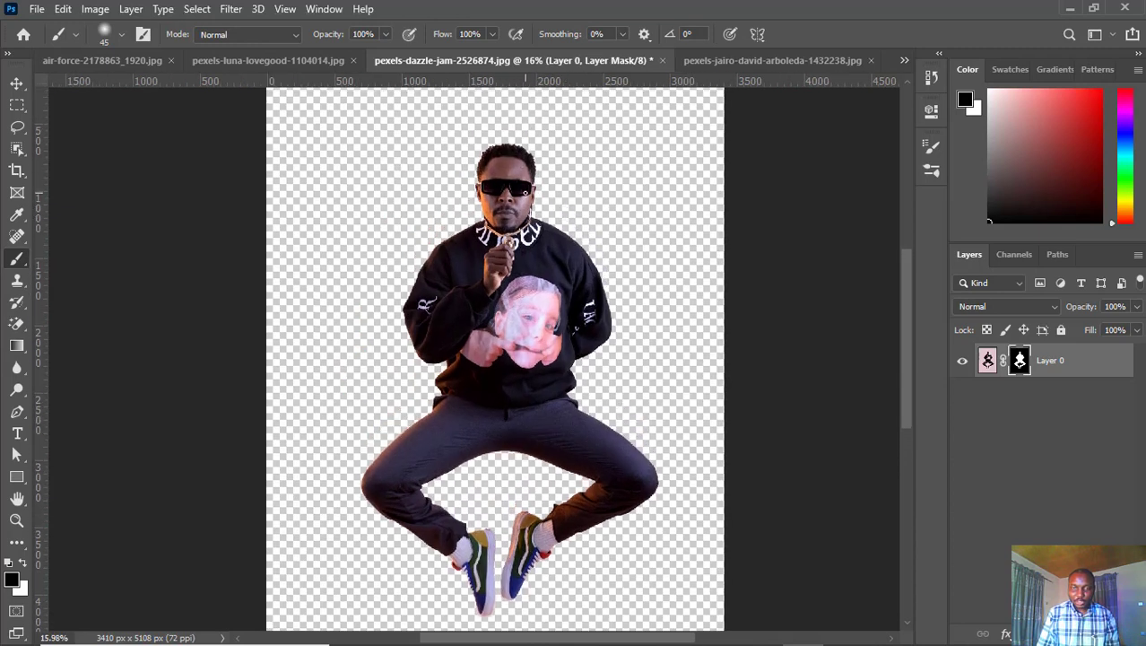